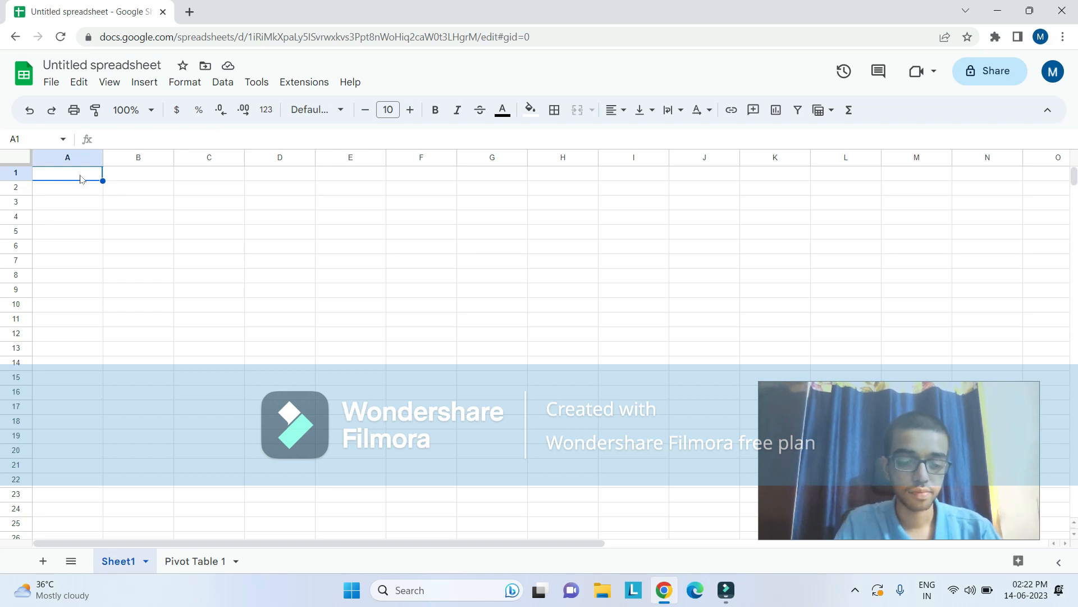
# - Enter the heading CATEGORY in cell A1 and the values A, B and C in cells A2 to A4
pyautogui.write('CATEG')
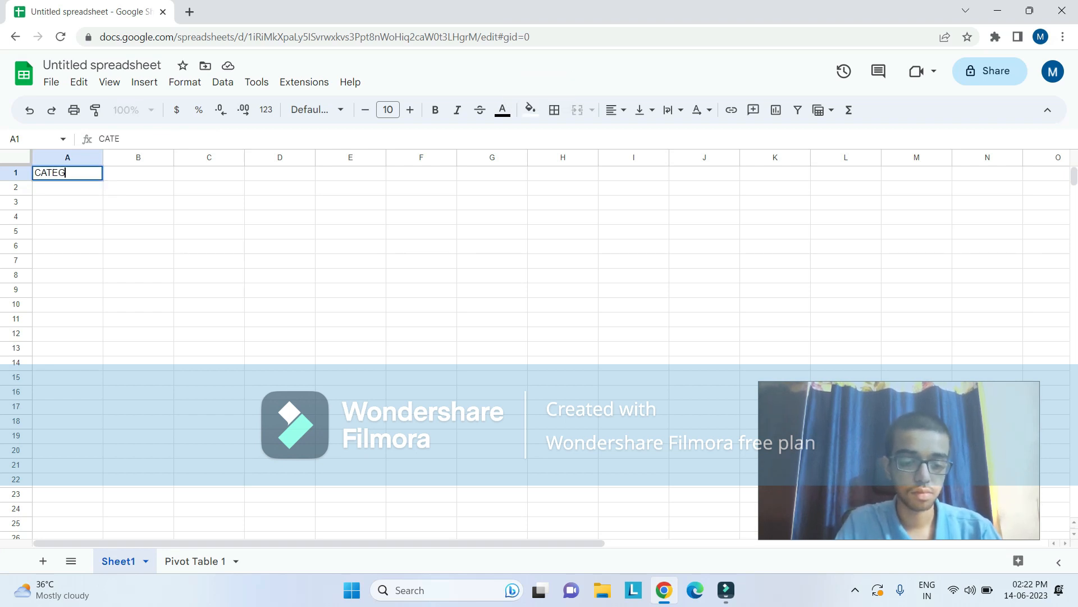
pyautogui.write('ORY')
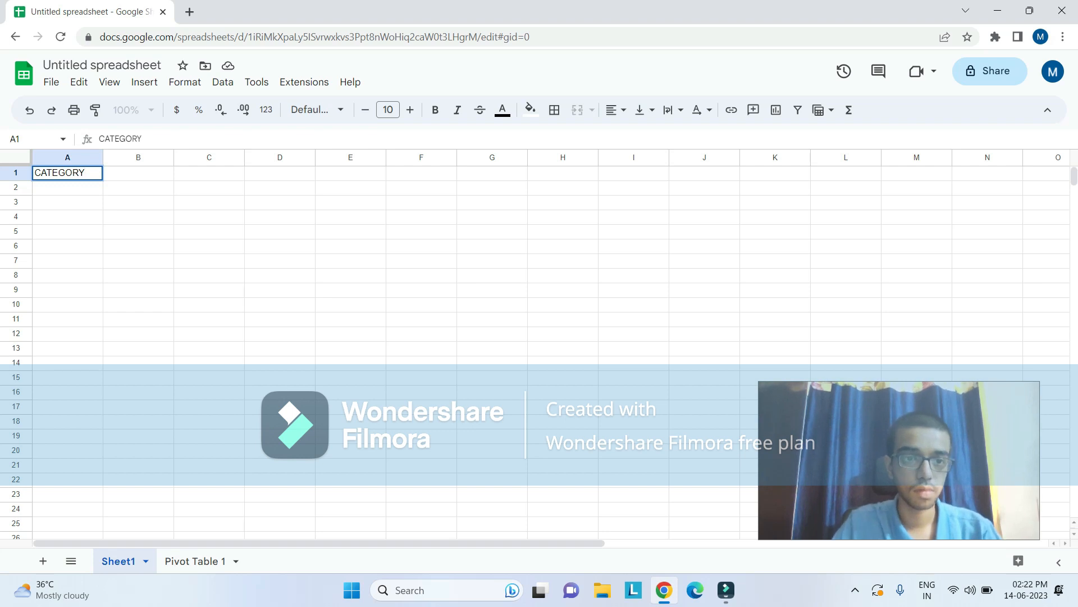
pyautogui.click(86, 189)
pyautogui.write('A')
pyautogui.keyDown('shift'); pyautogui.click(88, 207); pyautogui.keyUp('shift')
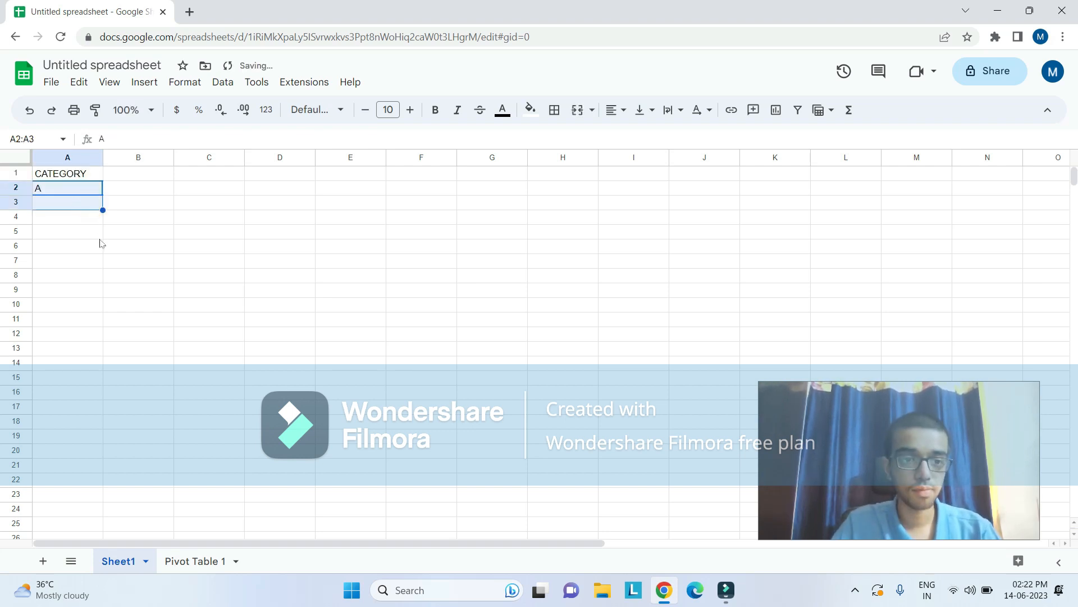
pyautogui.click(72, 202)
pyautogui.write('B')
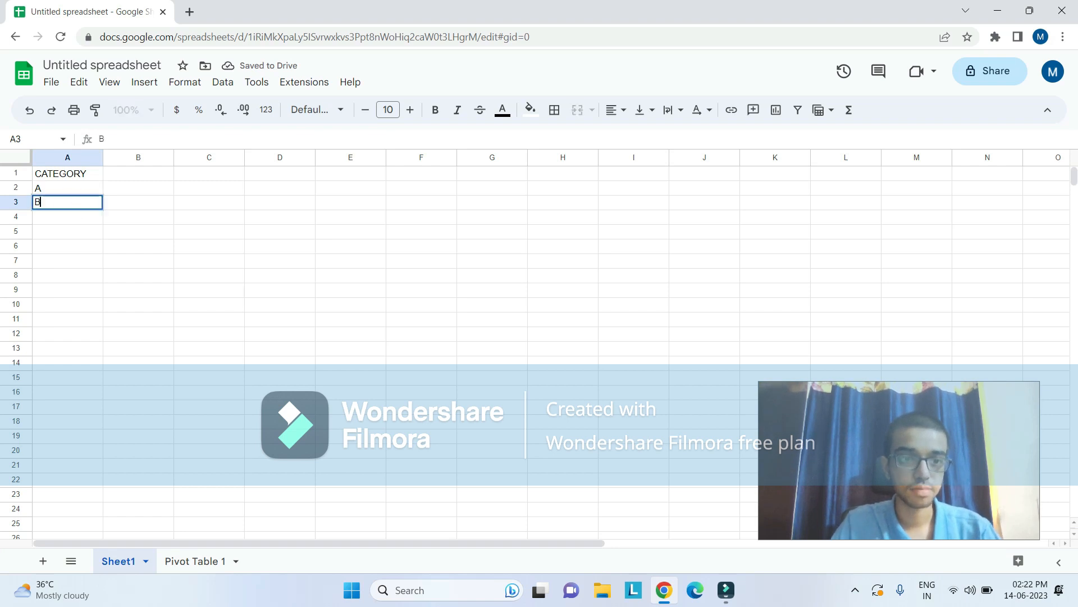
pyautogui.click(74, 214)
pyautogui.write('C')
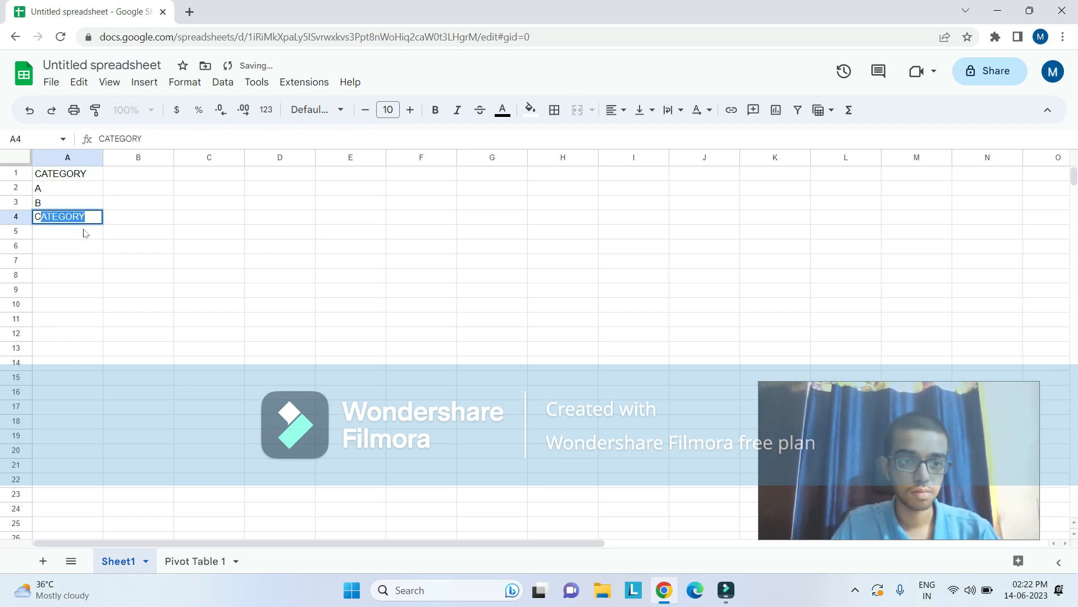
# - Continue the category list with A, B, B and C in cells A5 to A8
pyautogui.click(86, 234)
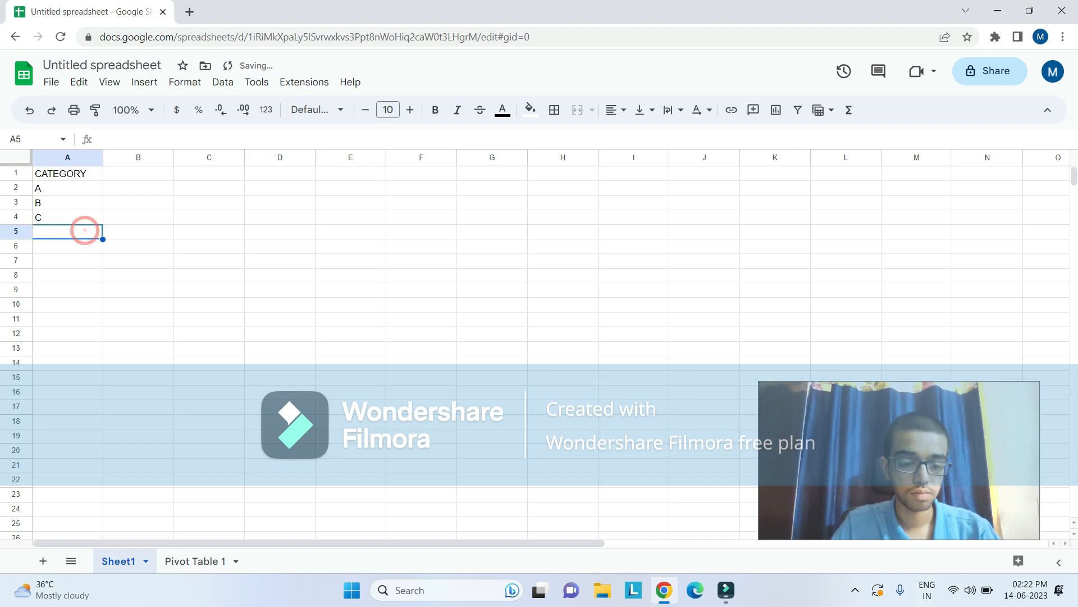
pyautogui.write('A')
pyautogui.click(88, 249)
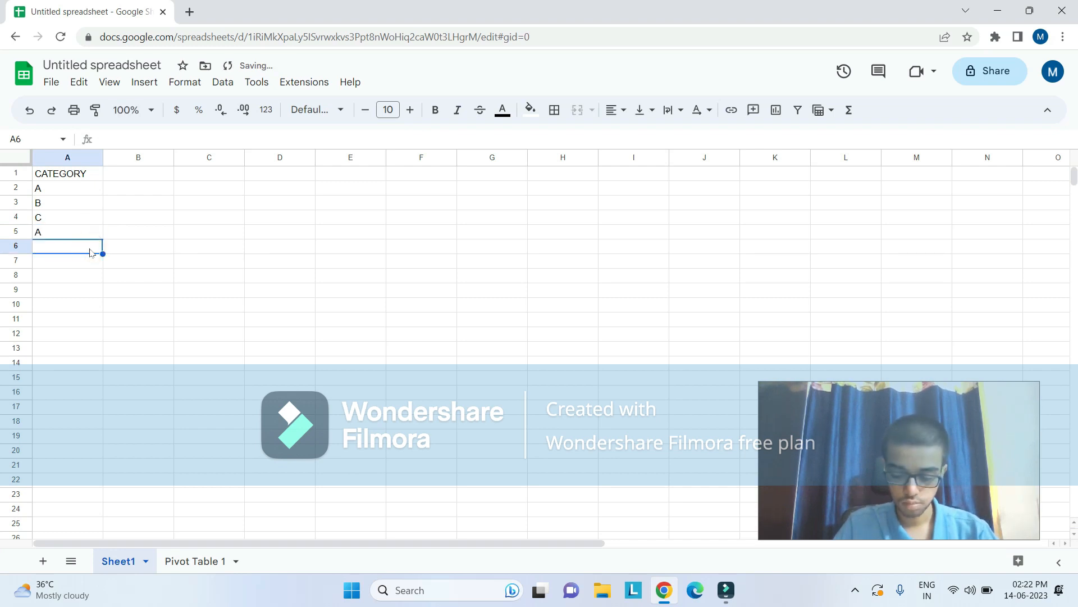
pyautogui.write('B')
pyautogui.click(93, 261)
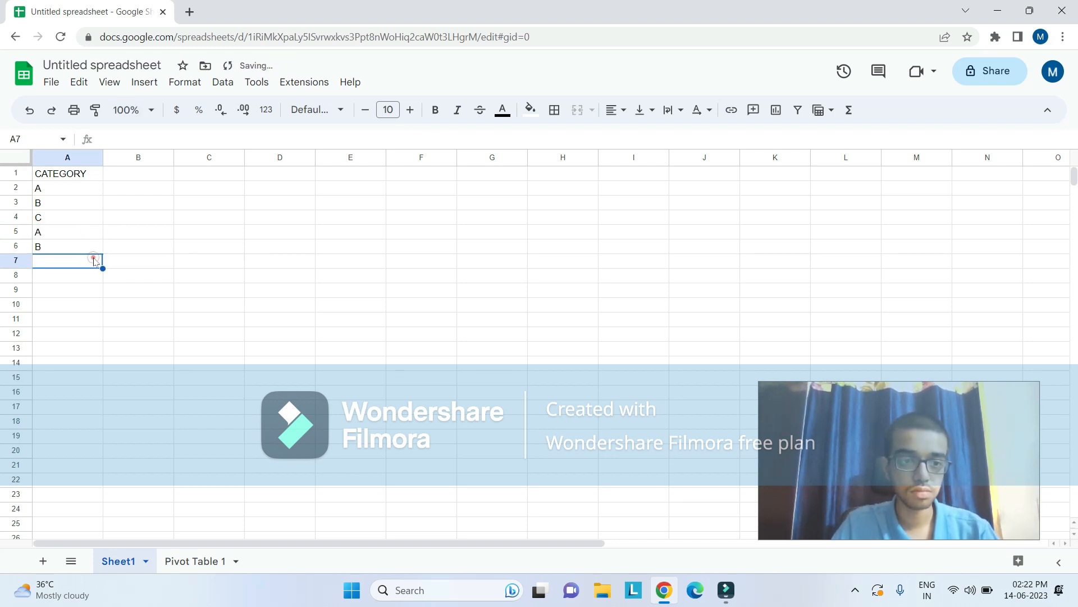
pyautogui.write('B')
pyautogui.click(96, 275)
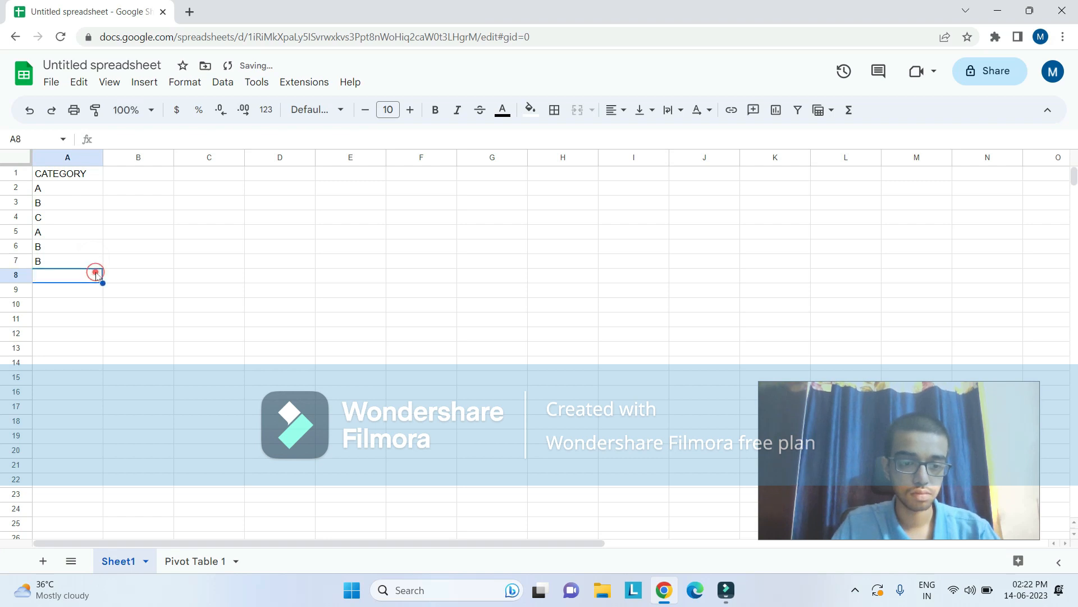
pyautogui.write('C')
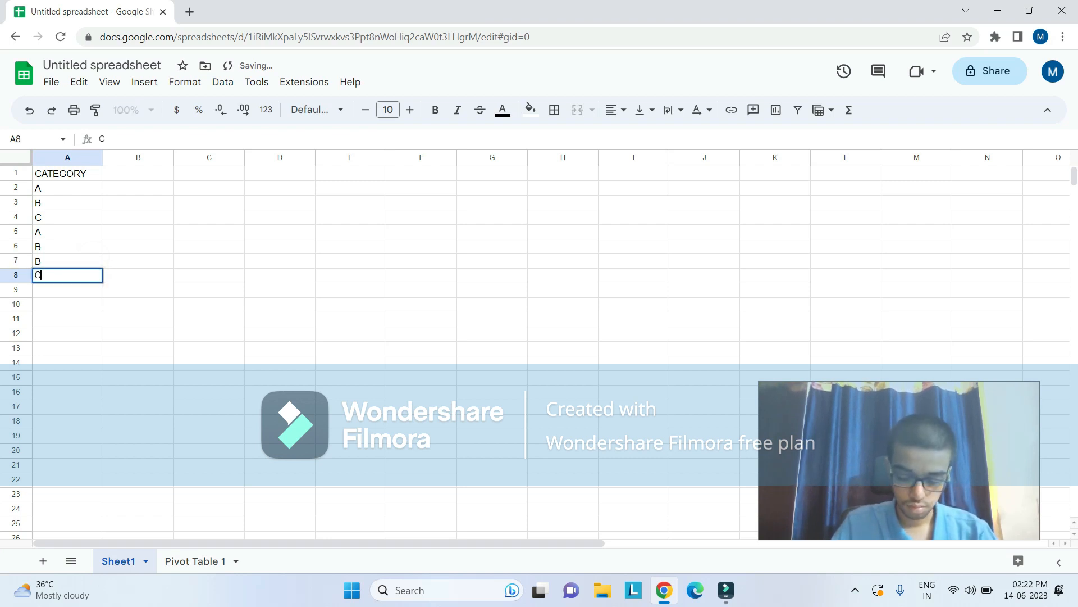
# - Complete the category list with A, A, A and C in cells A9 to A12
pyautogui.click(96, 289)
pyautogui.write('A')
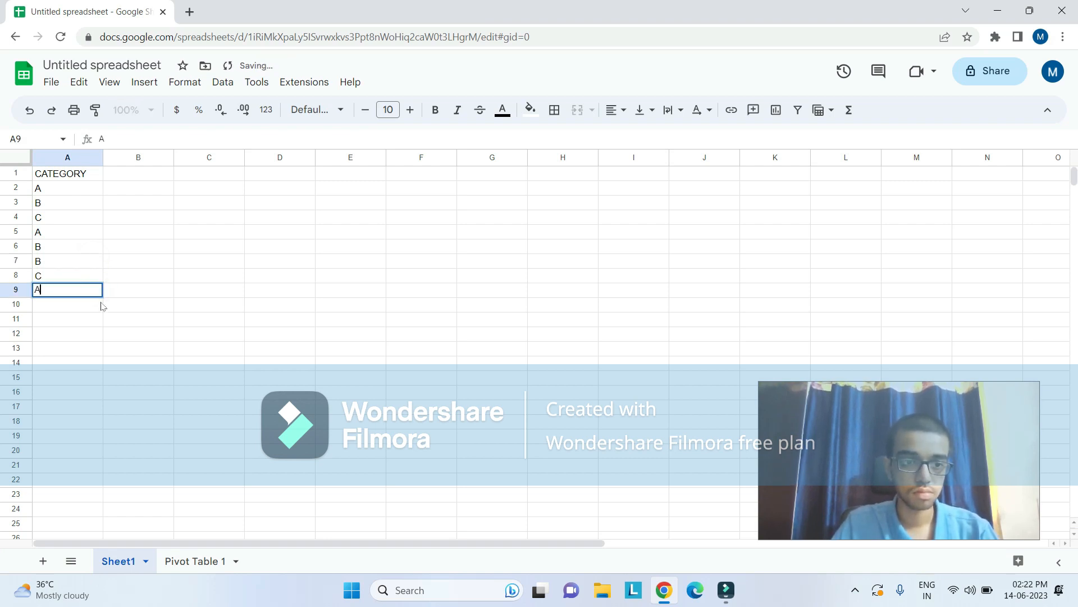
pyautogui.click(101, 305)
pyautogui.write('A')
pyautogui.click(92, 317)
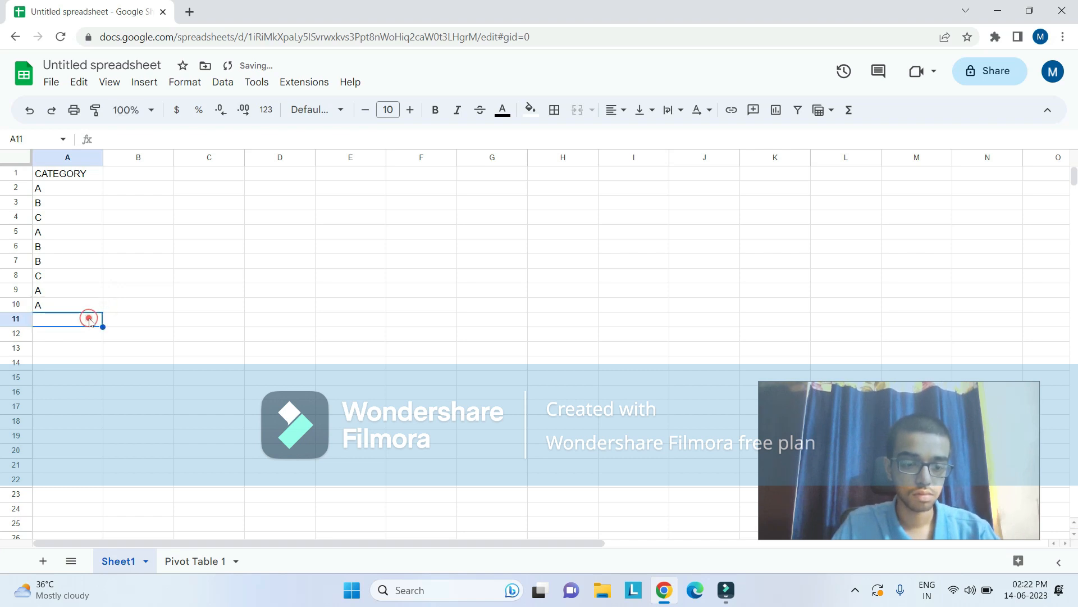
pyautogui.write('A')
pyautogui.click(91, 342)
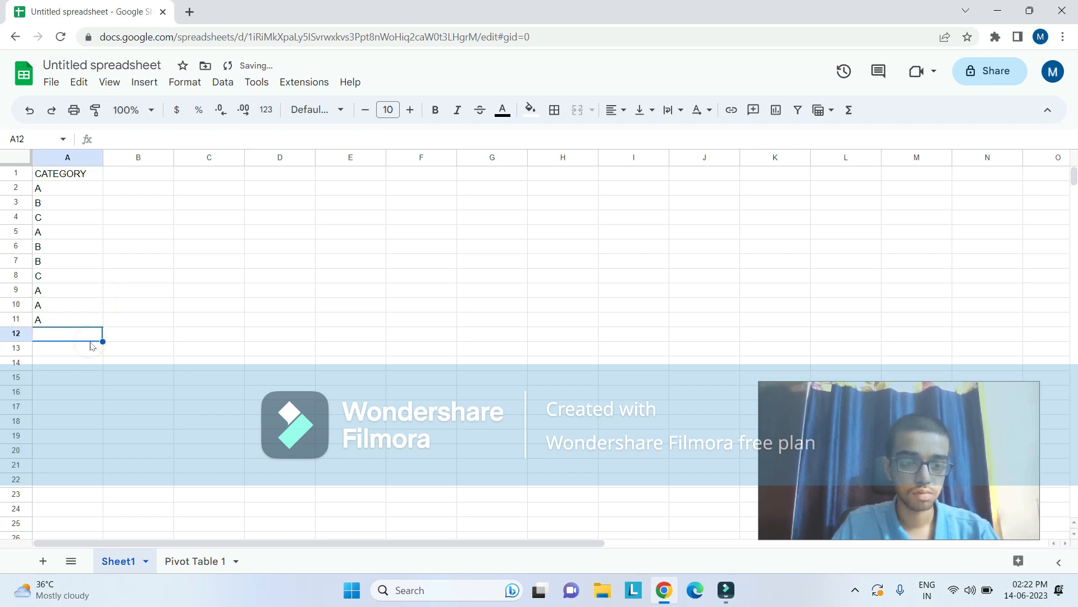
pyautogui.write('C')
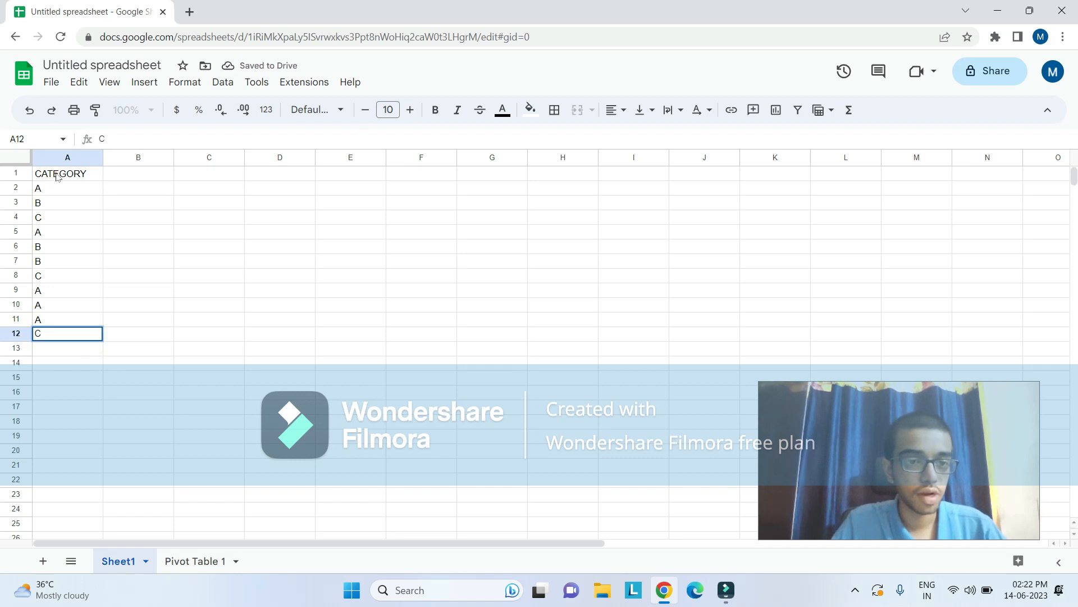
# - Create a pivot table on a new sheet from the data range A1:A12 of Sheet1
pyautogui.moveTo(56, 173); pyautogui.dragTo(70, 340)
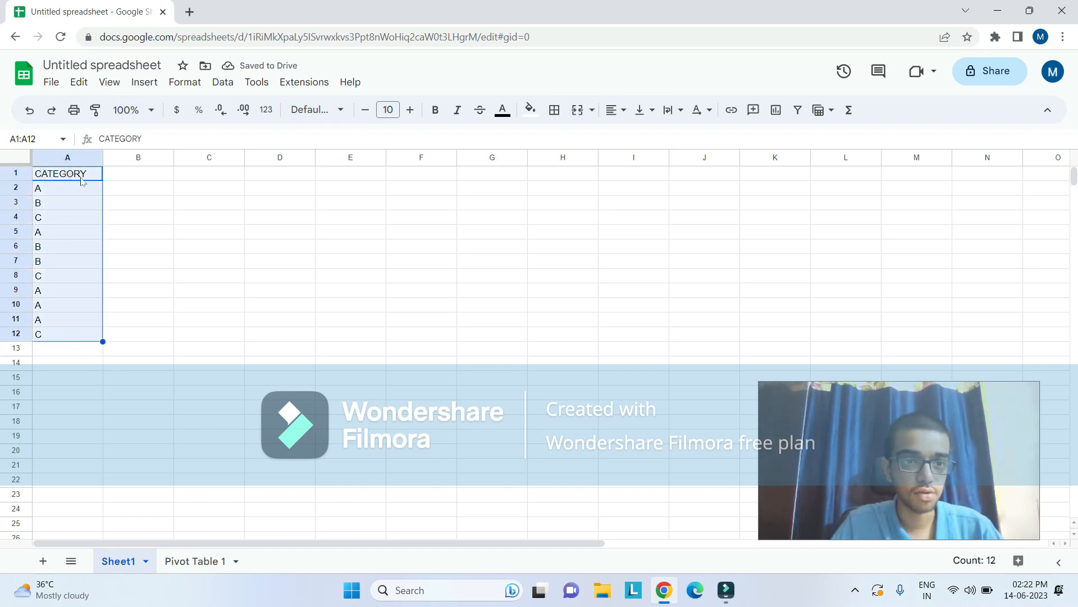
pyautogui.click(140, 85)
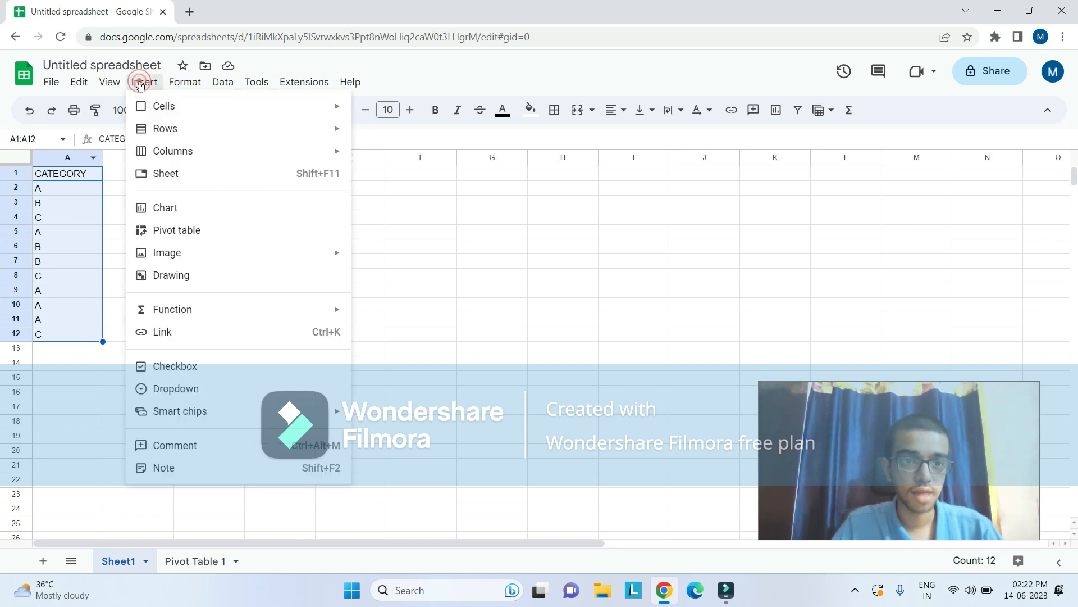
pyautogui.click(196, 230)
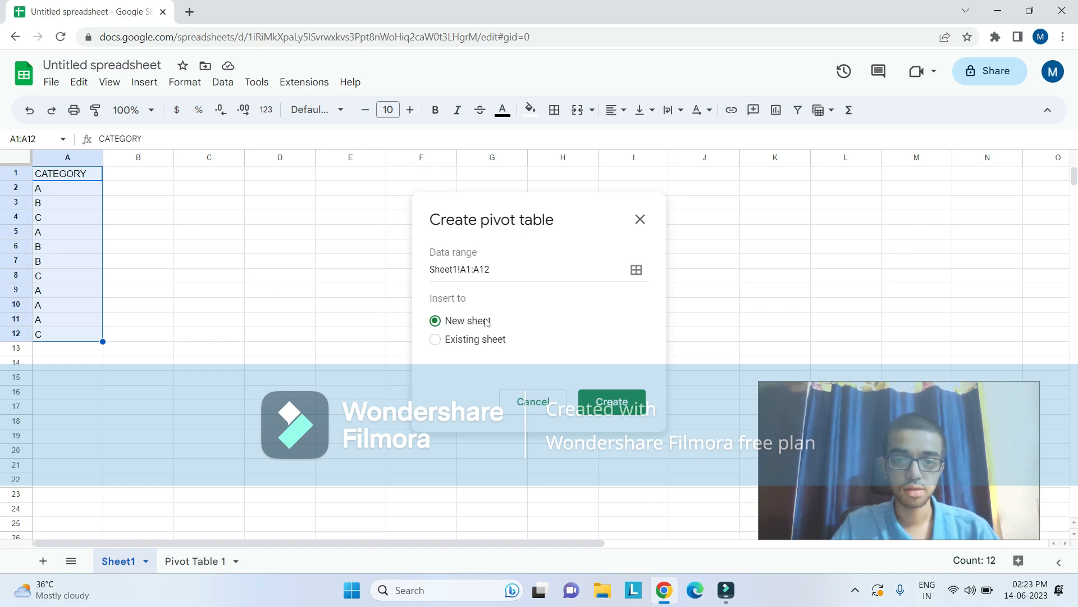
pyautogui.click(601, 403)
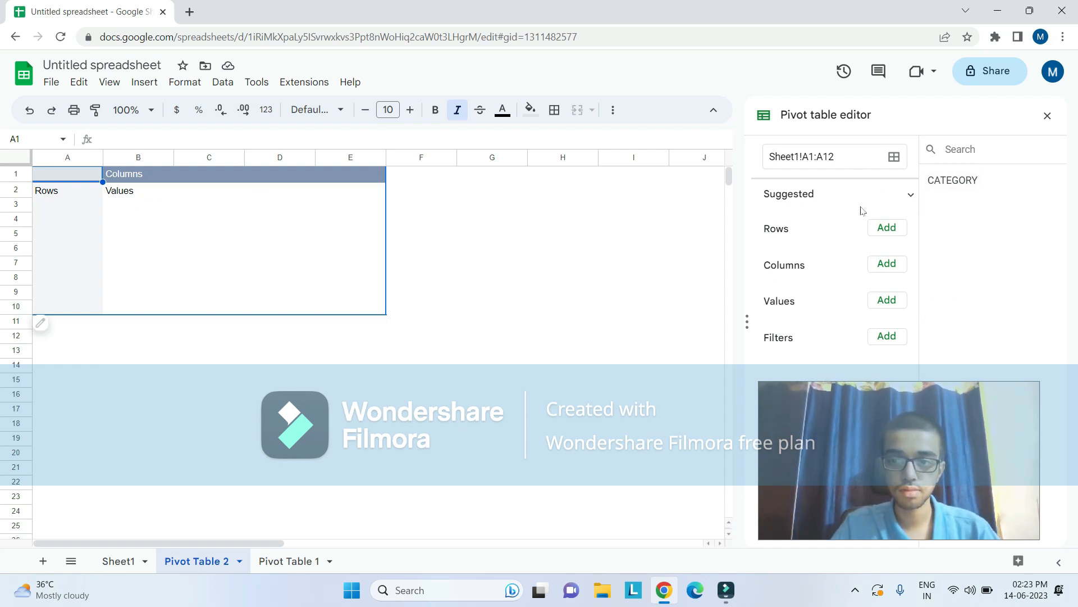
# - Add CATEGORY as the pivot table's row field and compare the row groups with the source list in Sheet1
pyautogui.click(882, 229)
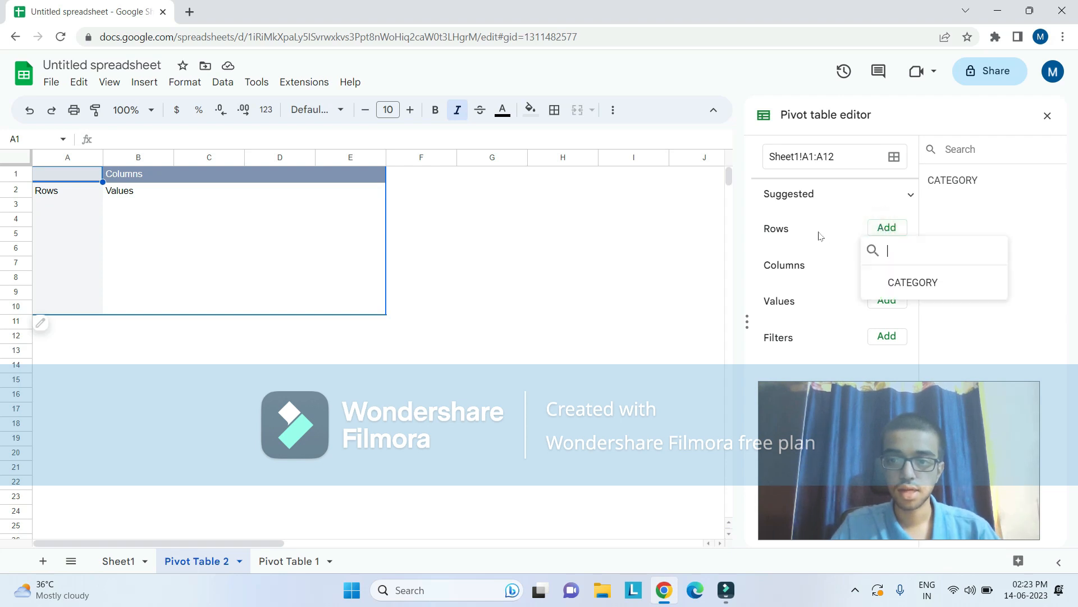
pyautogui.click(927, 281)
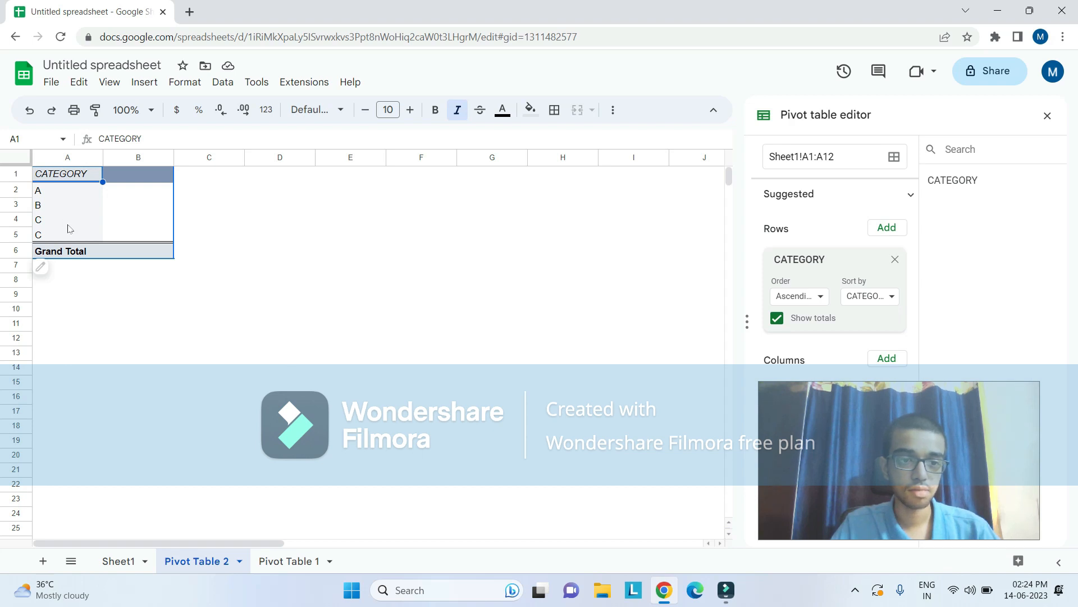
pyautogui.click(126, 562)
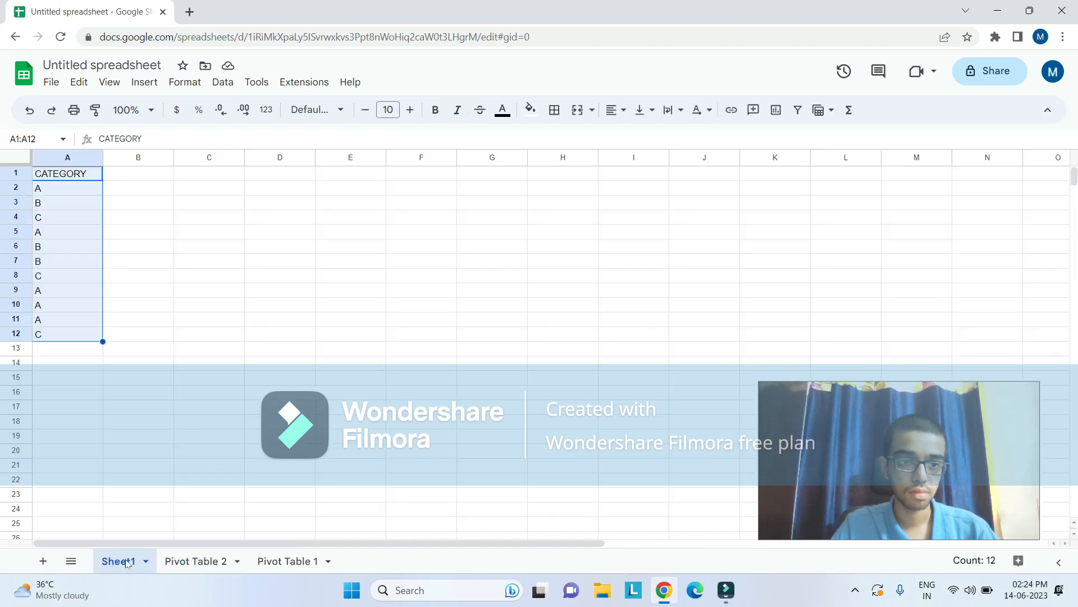
pyautogui.click(176, 563)
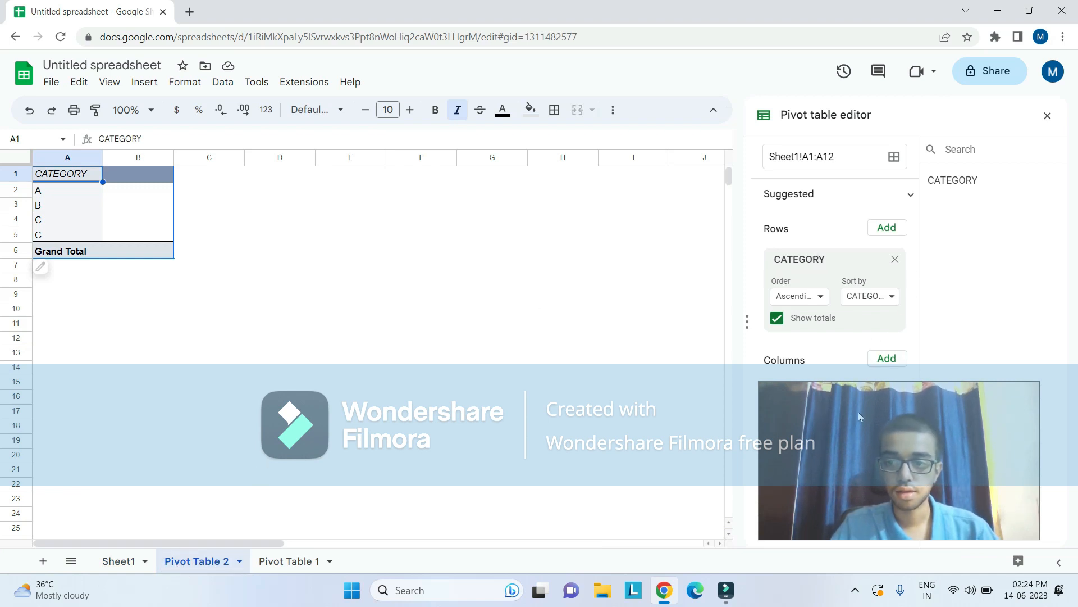
# - Add CATEGORY to the pivot table's values and widen column B to fit its full heading
pyautogui.moveTo(858, 412); pyautogui.dragTo(536, 410)
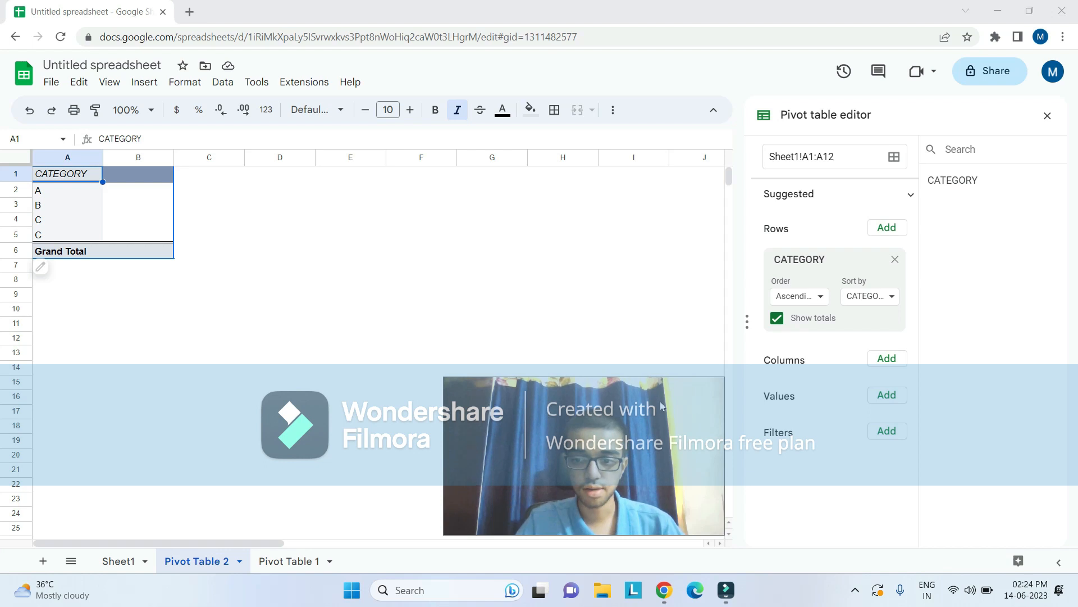
pyautogui.click(886, 394)
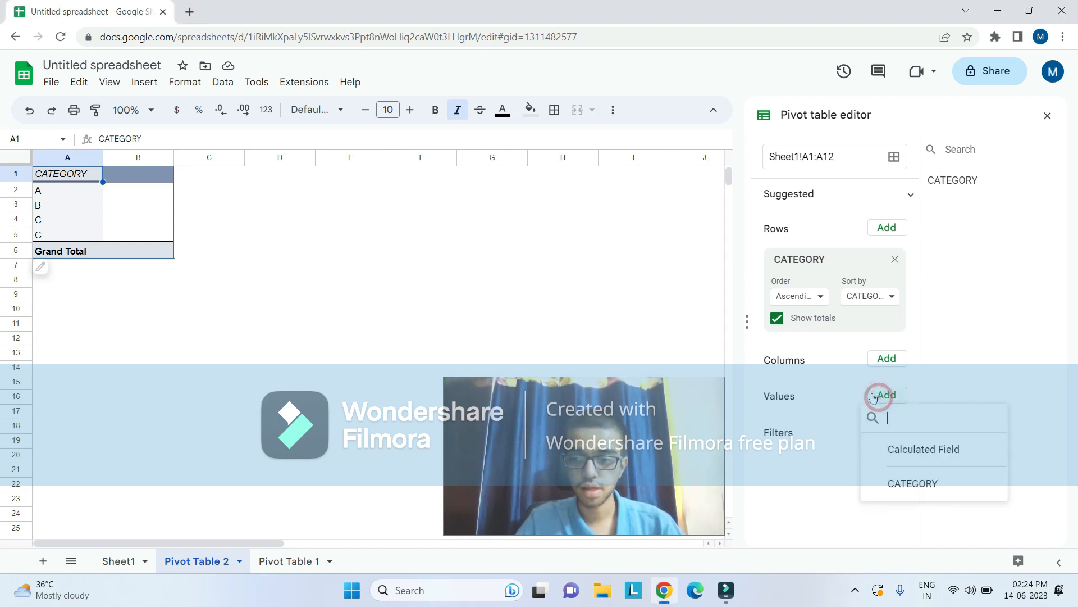
pyautogui.click(919, 483)
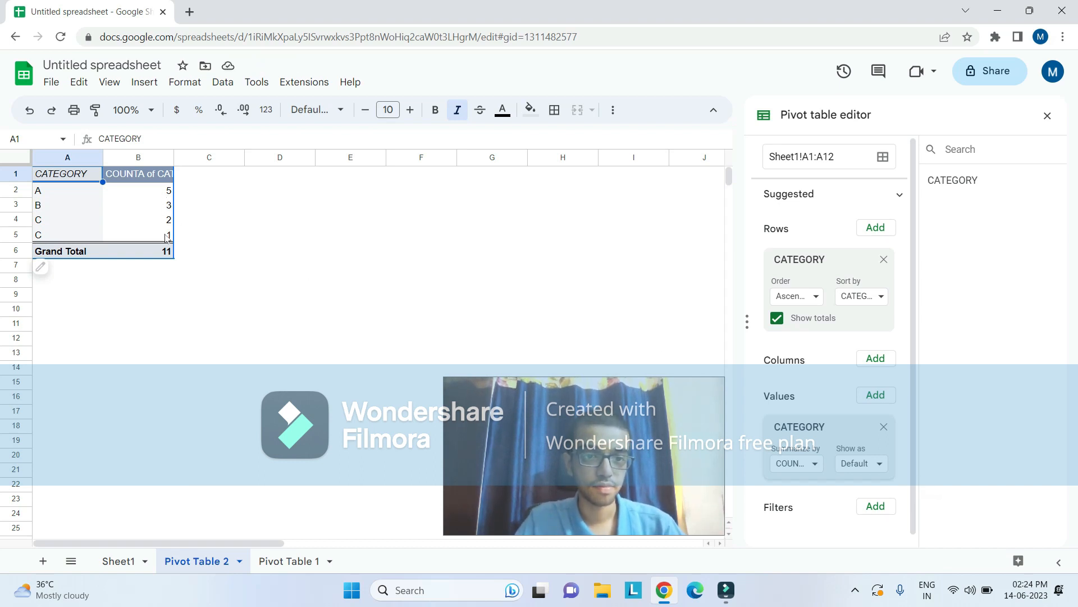
pyautogui.moveTo(174, 158); pyautogui.dragTo(233, 158)
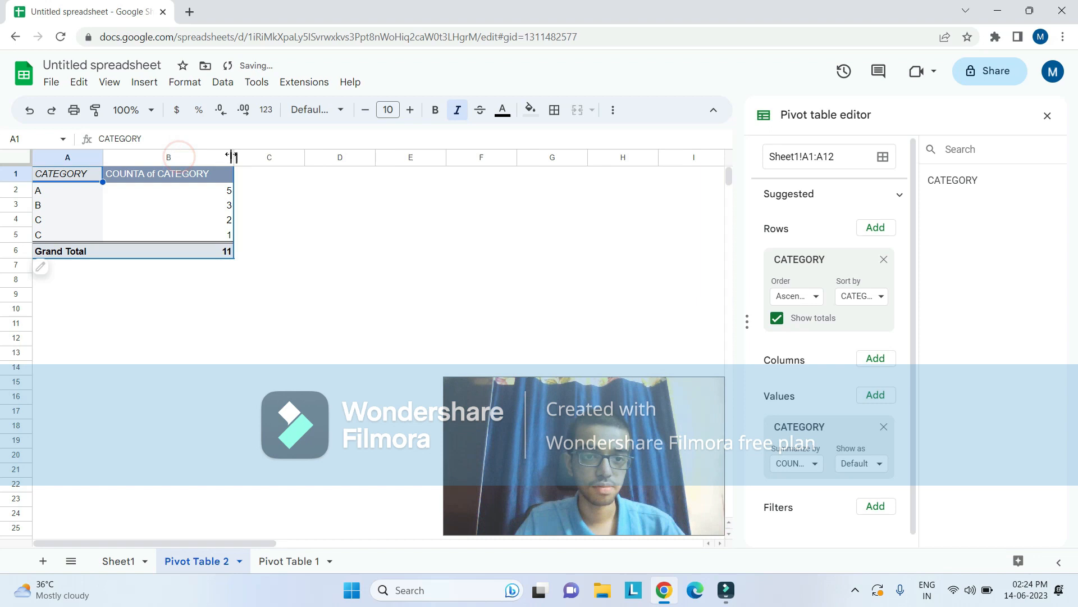
pyautogui.click(258, 176)
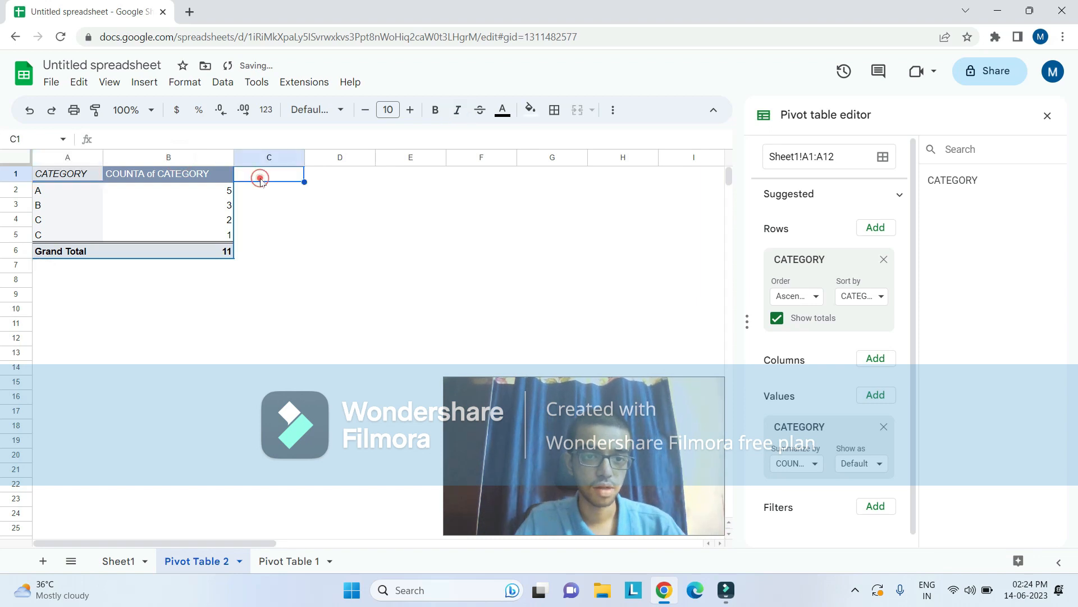
# - Go through the category entries in column A of Sheet1 cell by cell to check how often each one occurs
pyautogui.click(132, 567)
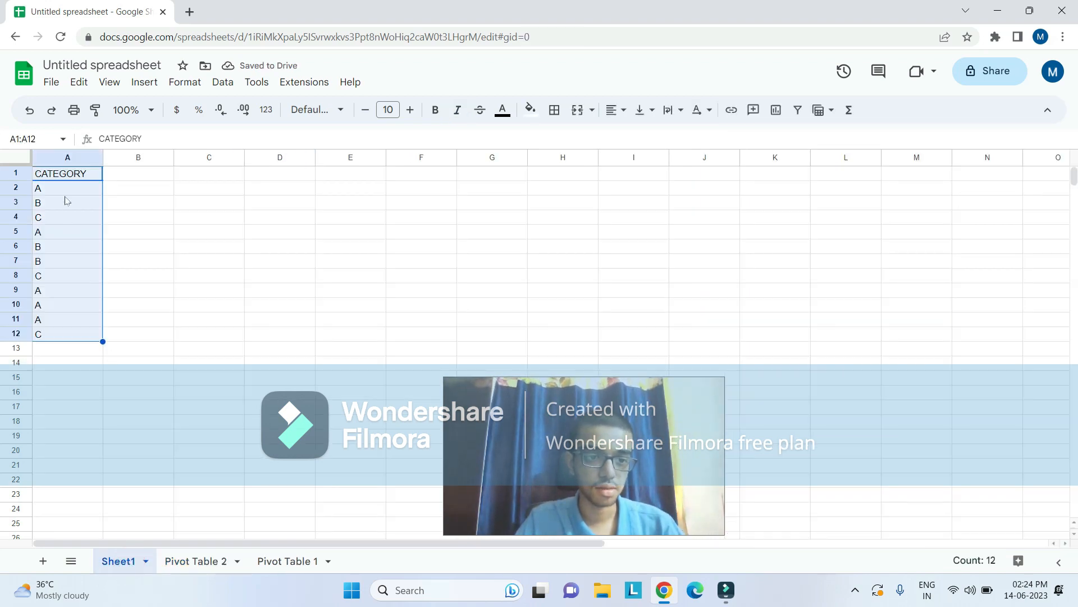
pyautogui.click(47, 191)
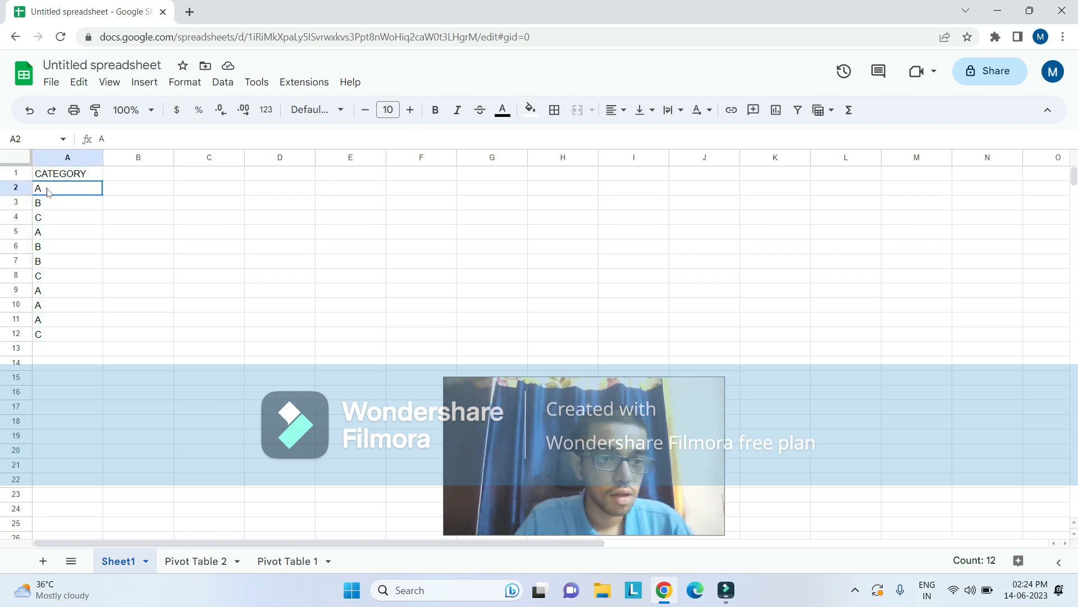
pyautogui.press('Down')
pyautogui.press('Down')
pyautogui.press('Down')
pyautogui.press('Down')
pyautogui.press('Down')
pyautogui.press('Down')
pyautogui.press('Down')
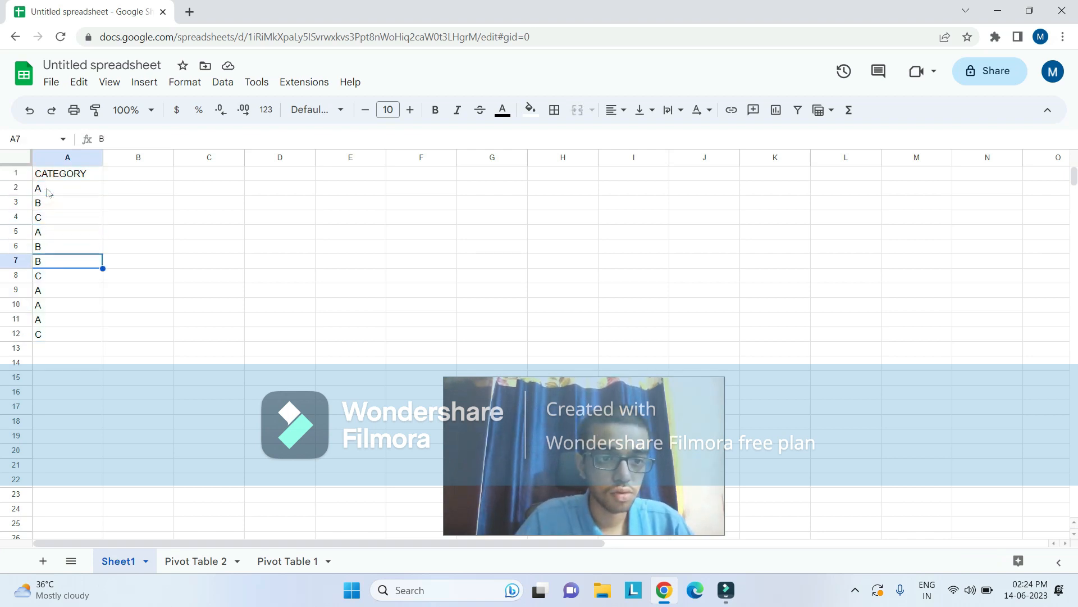
pyautogui.press('Down')
pyautogui.press('Down')
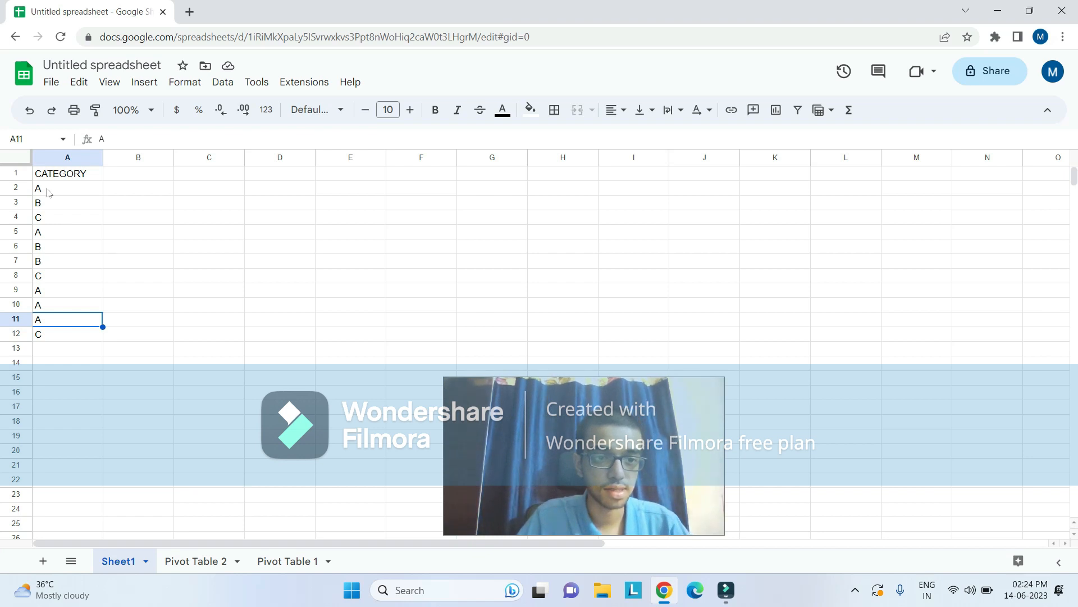
pyautogui.press('Up')
pyautogui.press('Up')
pyautogui.press('Up')
pyautogui.press('Up')
pyautogui.press('Up')
pyautogui.press('Up')
pyautogui.press('Up')
pyautogui.press('Up')
pyautogui.press('Down')
pyautogui.press('Down')
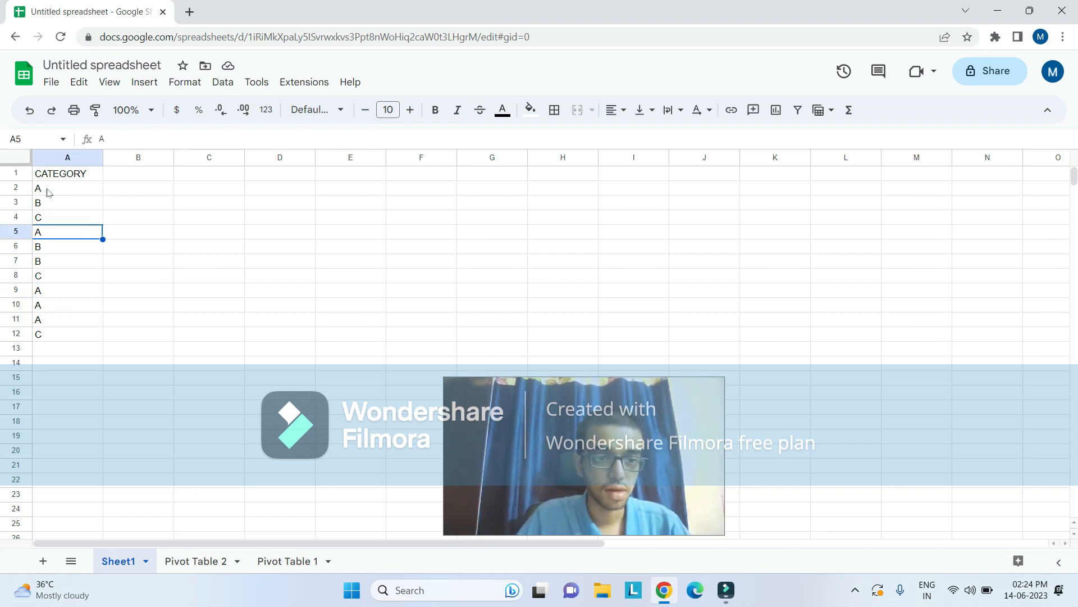
pyautogui.press('Down')
pyautogui.press('Down')
pyautogui.press('Down')
pyautogui.press('Up')
pyautogui.press('Up')
pyautogui.press('Up')
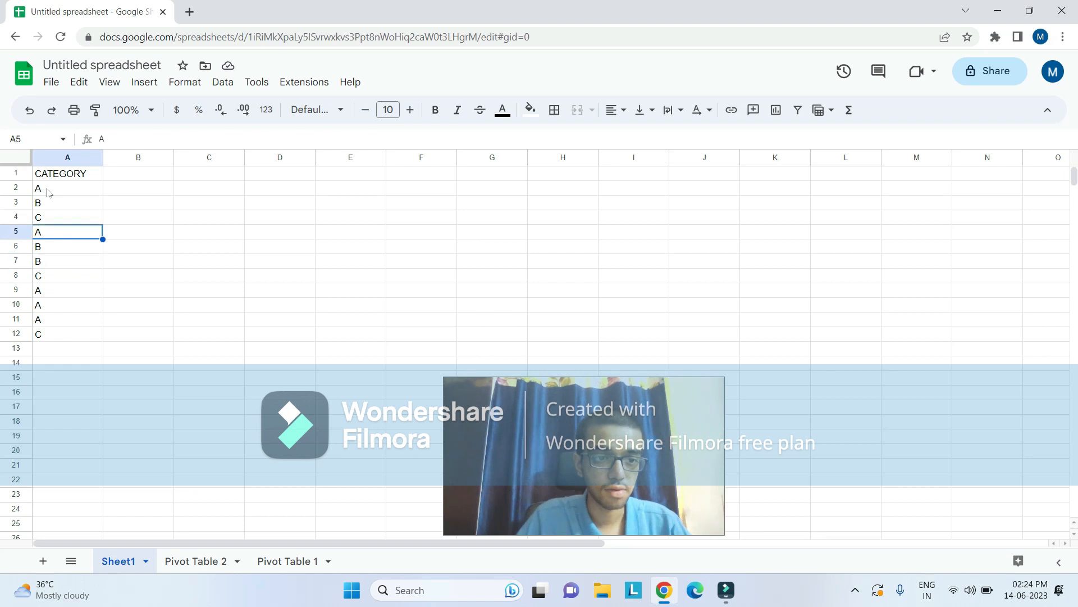
pyautogui.press('Up')
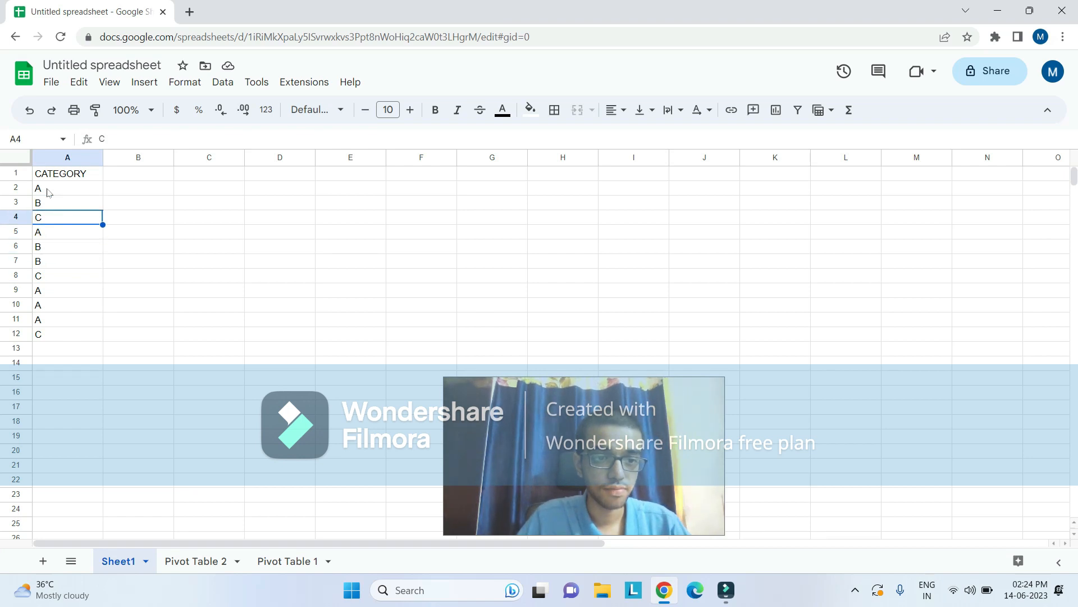
pyautogui.press('Down')
pyautogui.press('Down')
pyautogui.press('Down')
pyautogui.press('Down')
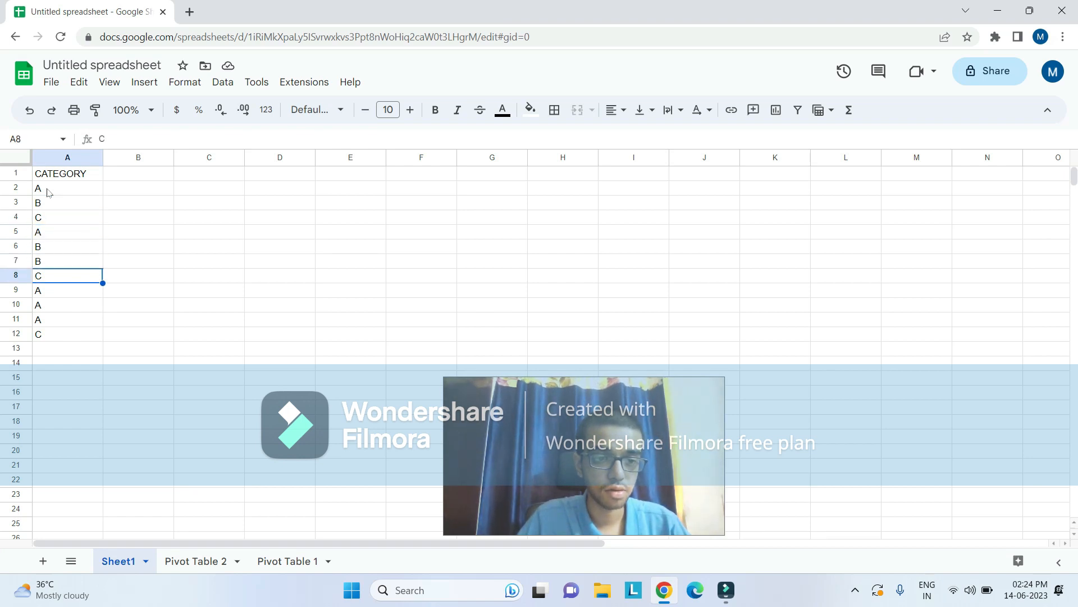
# - Check the remaining category entries in cells A9 to A12 of Sheet1 one by one
pyautogui.press('Down')
pyautogui.press('Down')
pyautogui.press('Down')
pyautogui.press('Down')
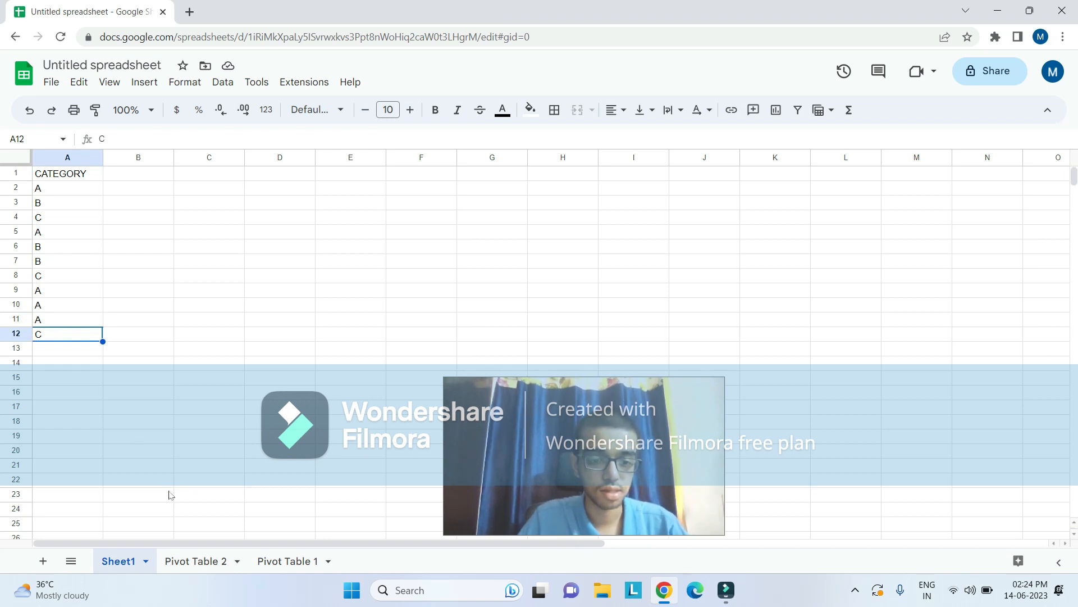
# - Examine the two separate C rows and their counts in Pivot Table 2
pyautogui.click(196, 560)
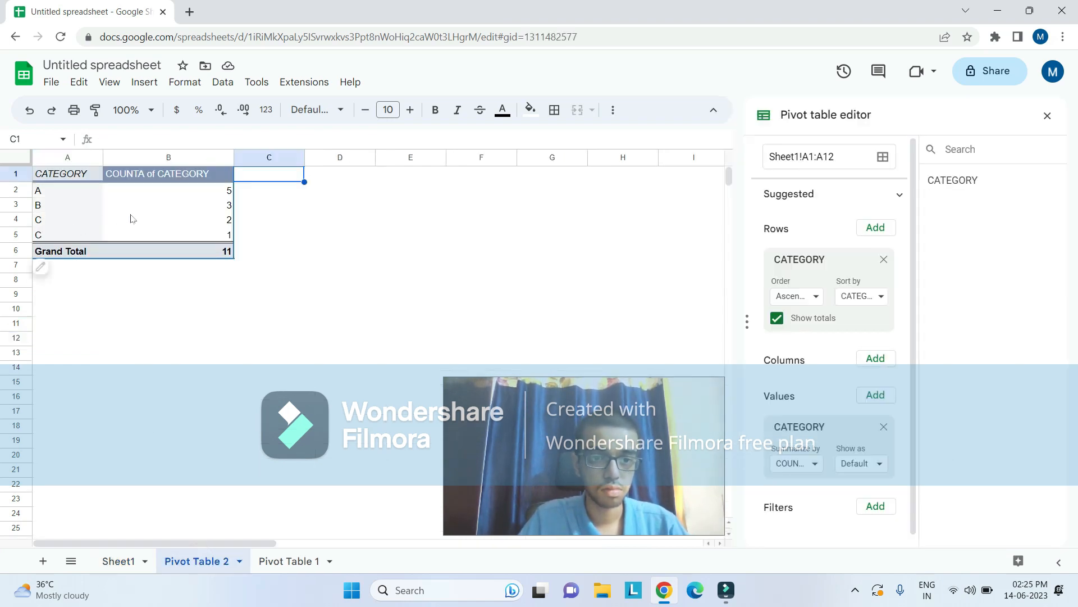
pyautogui.click(203, 222)
pyautogui.click(93, 220)
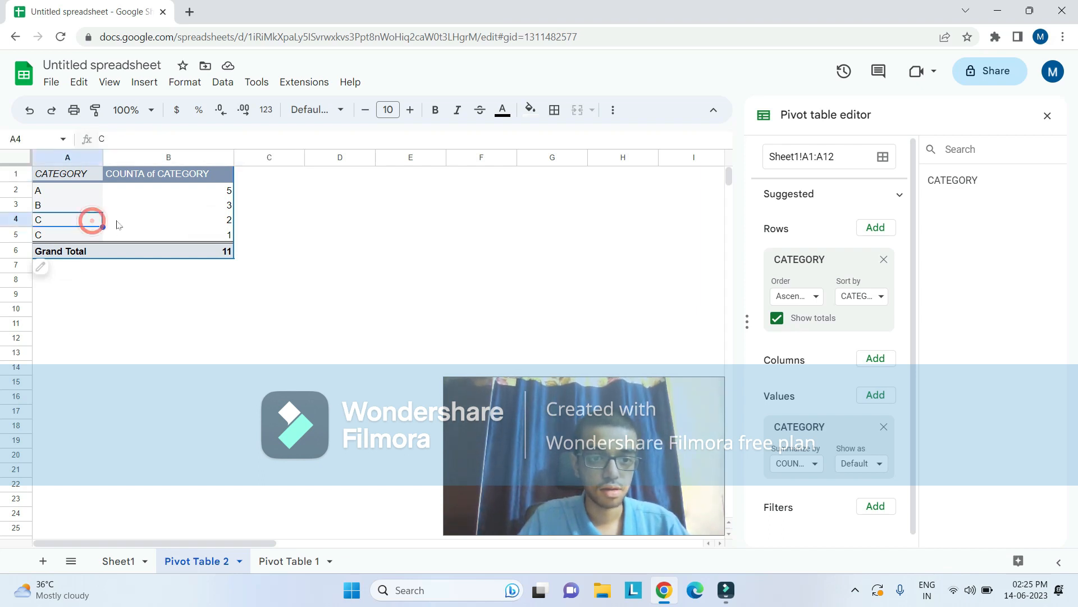
pyautogui.click(117, 220)
pyautogui.click(107, 236)
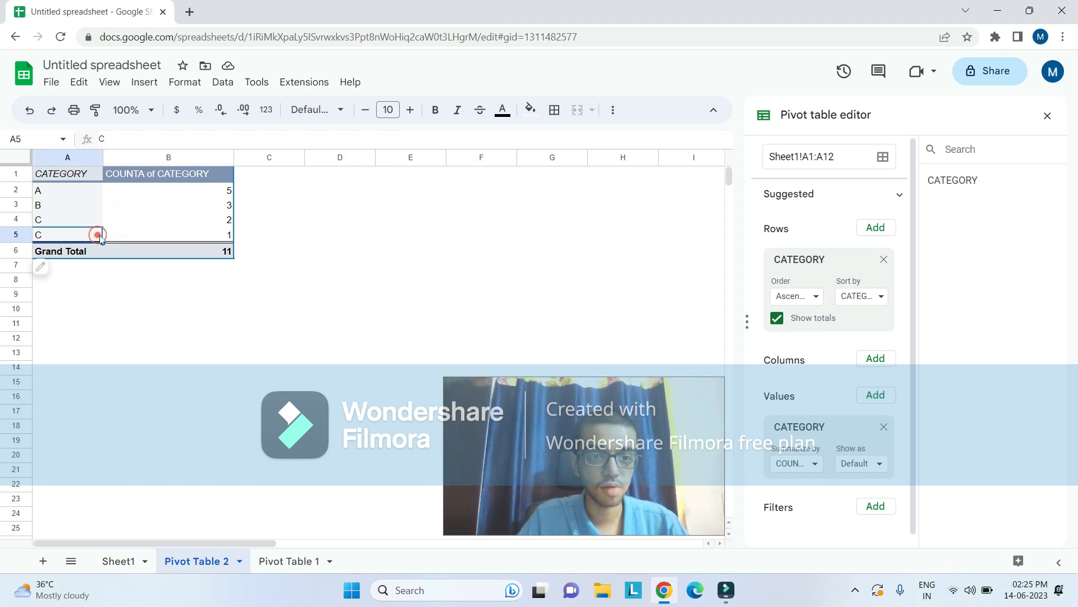
pyautogui.moveTo(88, 220); pyautogui.dragTo(127, 236)
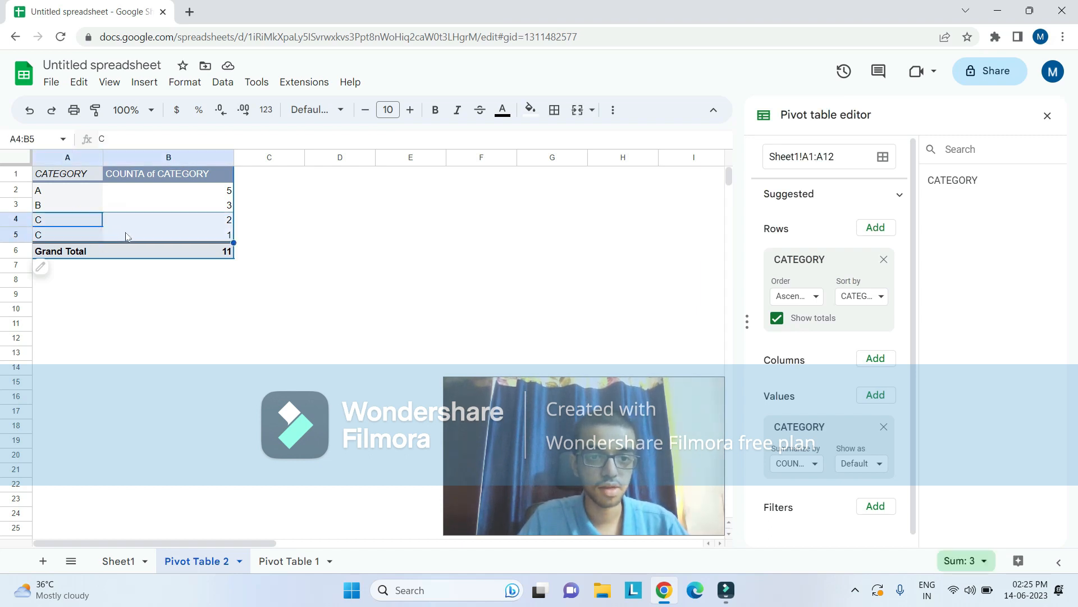
pyautogui.click(267, 236)
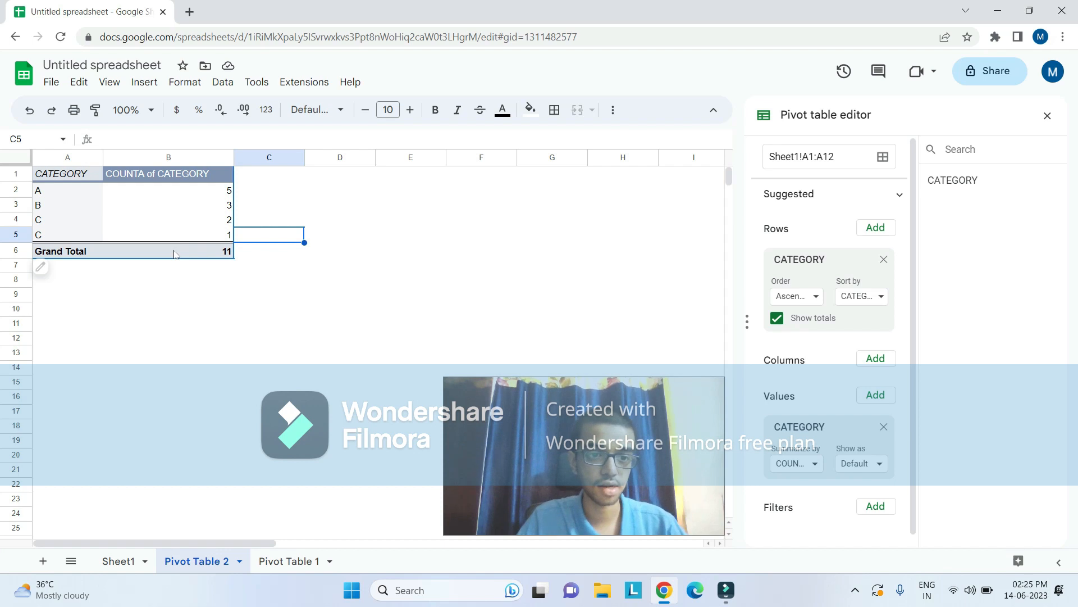
# - Compare the grand total in Pivot Table 2 with the number of entries in A2:A12 of Sheet1, excluding the heading
pyautogui.click(205, 253)
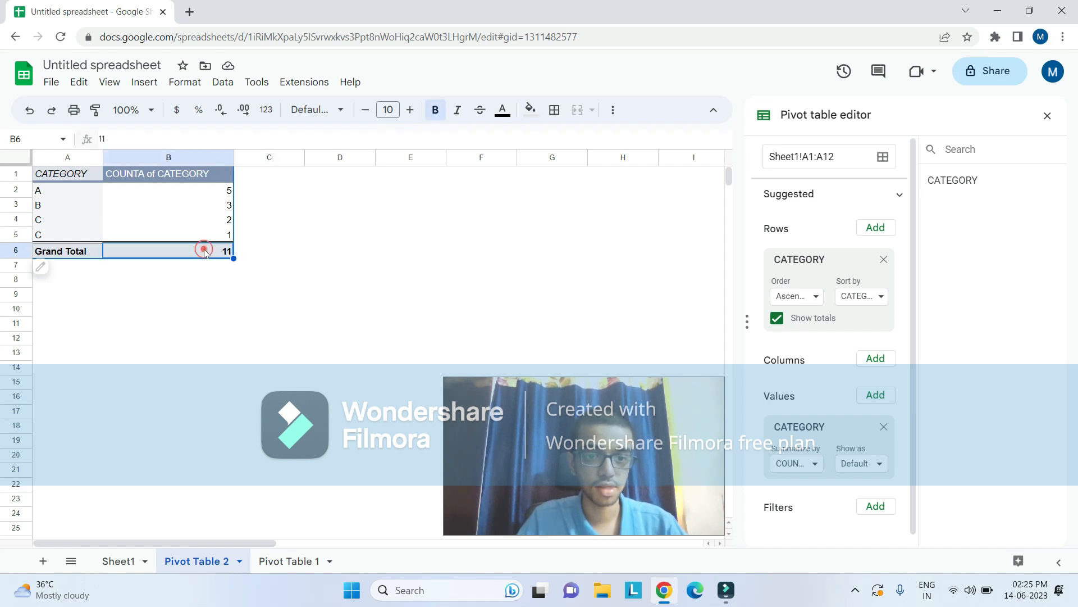
pyautogui.click(129, 568)
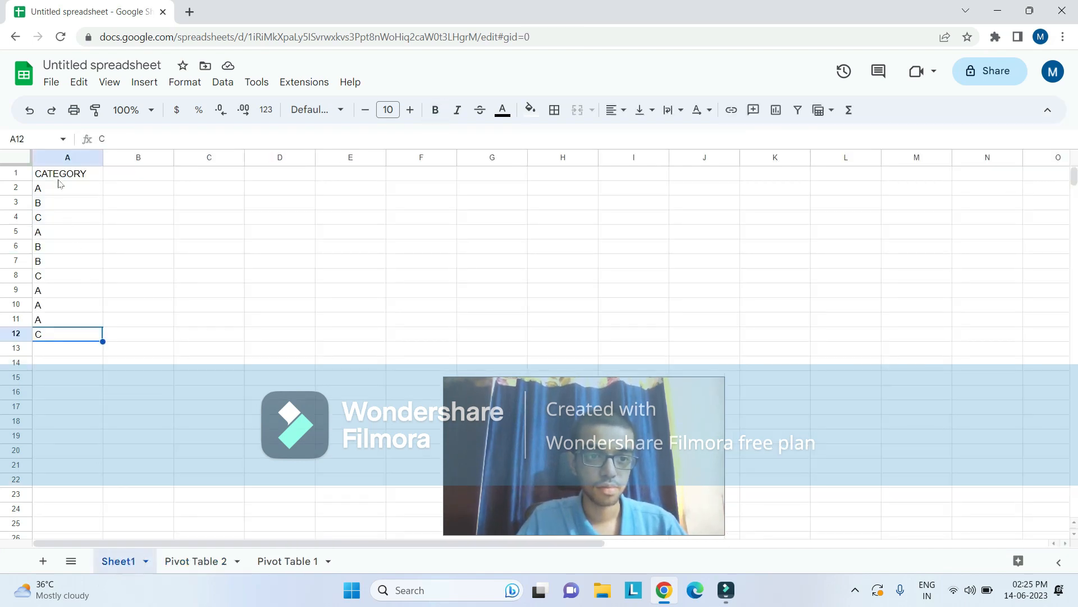
pyautogui.click(60, 180)
pyautogui.moveTo(61, 186)
pyautogui.mouseDown()
pyautogui.moveTo(74, 329)
pyautogui.moveTo(86, 343)
pyautogui.moveTo(63, 192)
pyautogui.mouseUp()
pyautogui.click(85, 339)
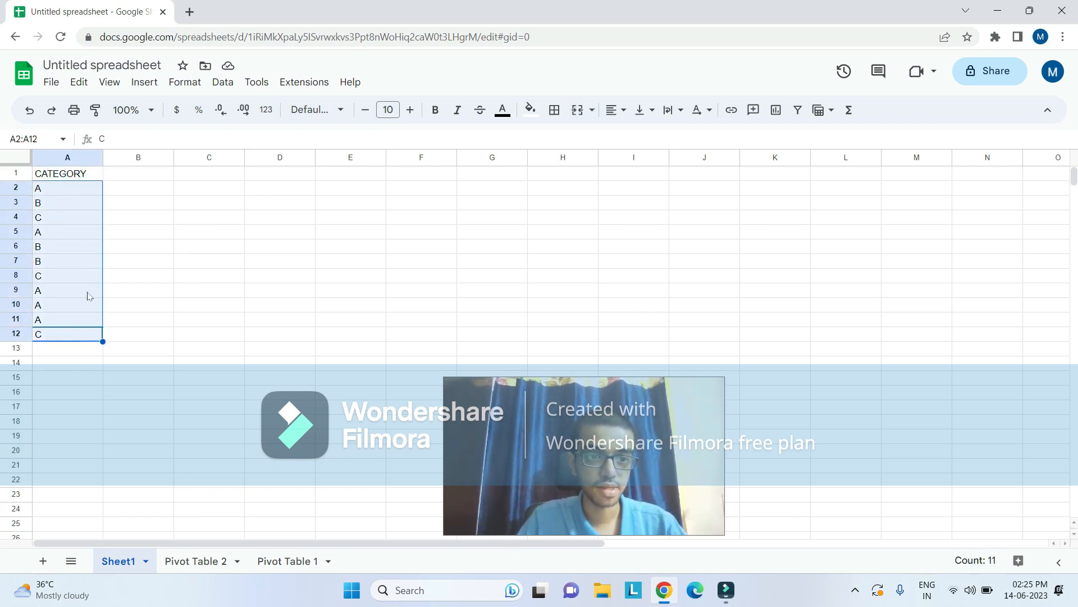
pyautogui.click(73, 176)
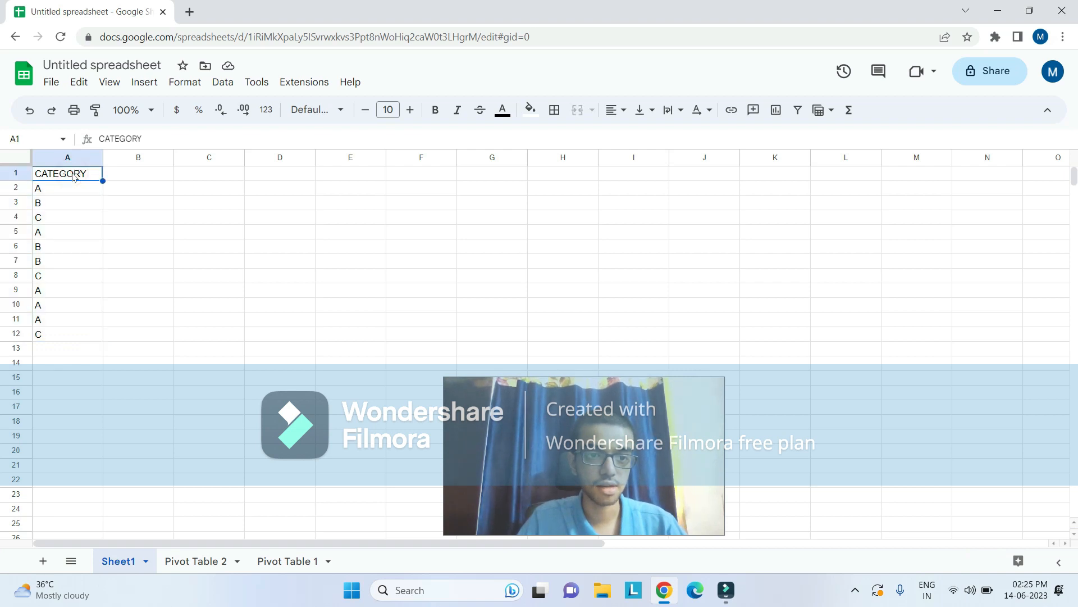
pyautogui.click(197, 561)
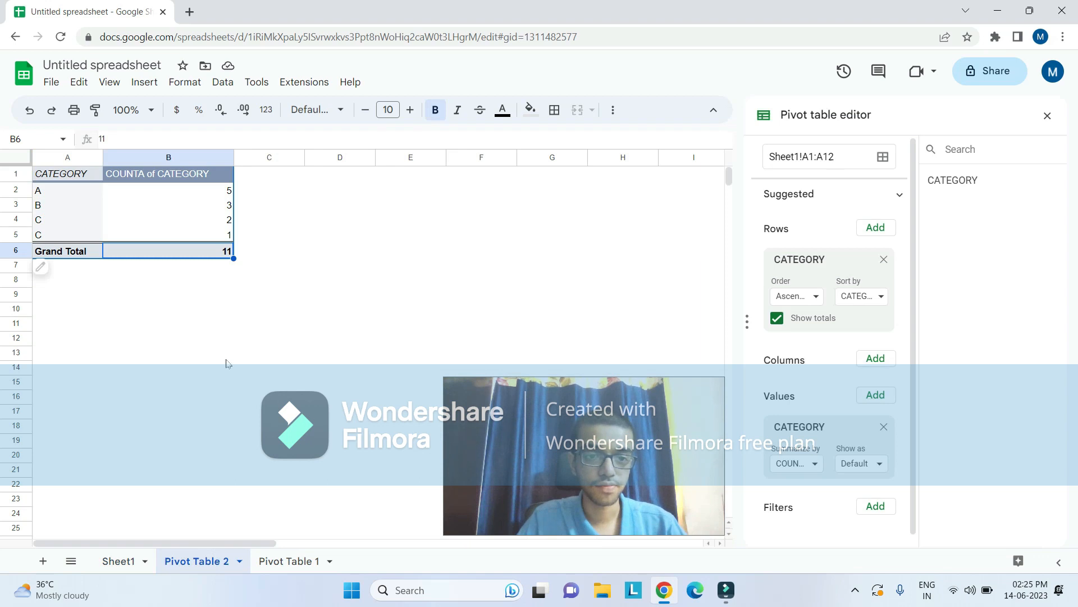
pyautogui.click(226, 359)
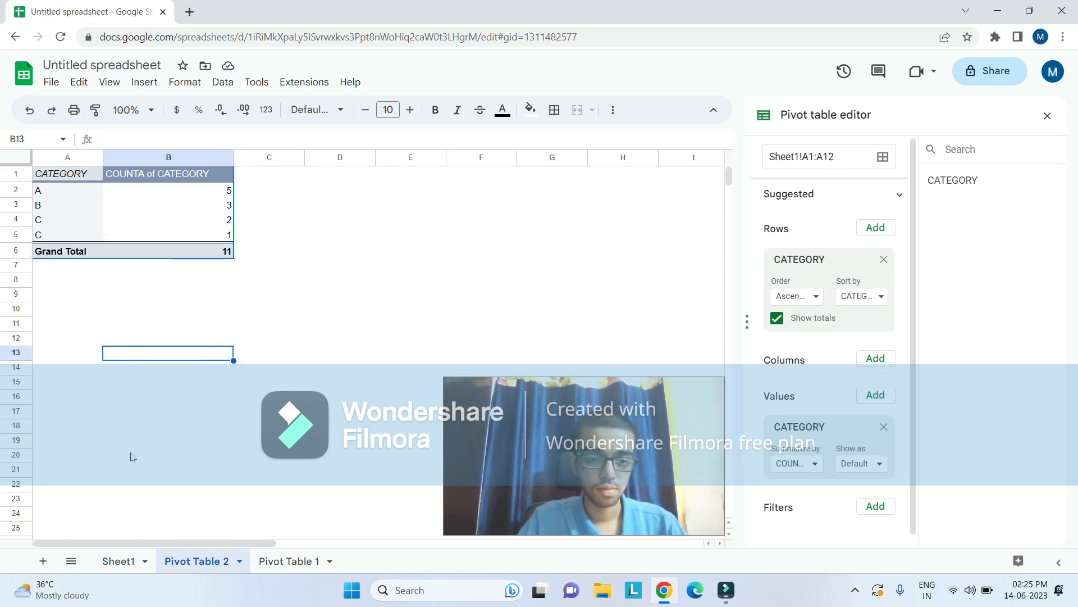
# - Replace the CATEGORY heading in cell A1 of Sheet1 with A
pyautogui.click(120, 561)
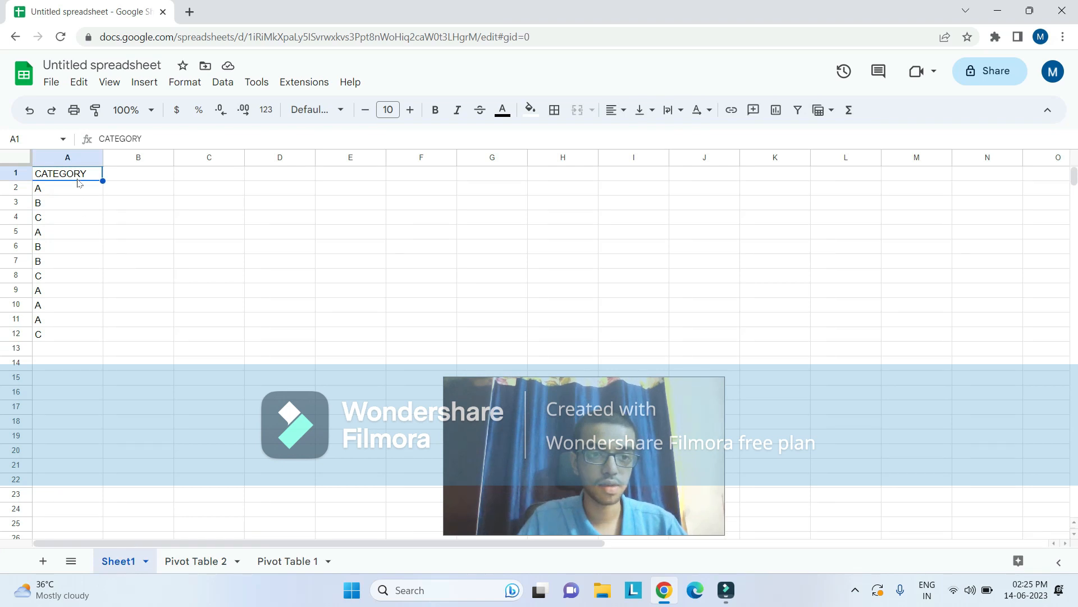
pyautogui.press('Delete')
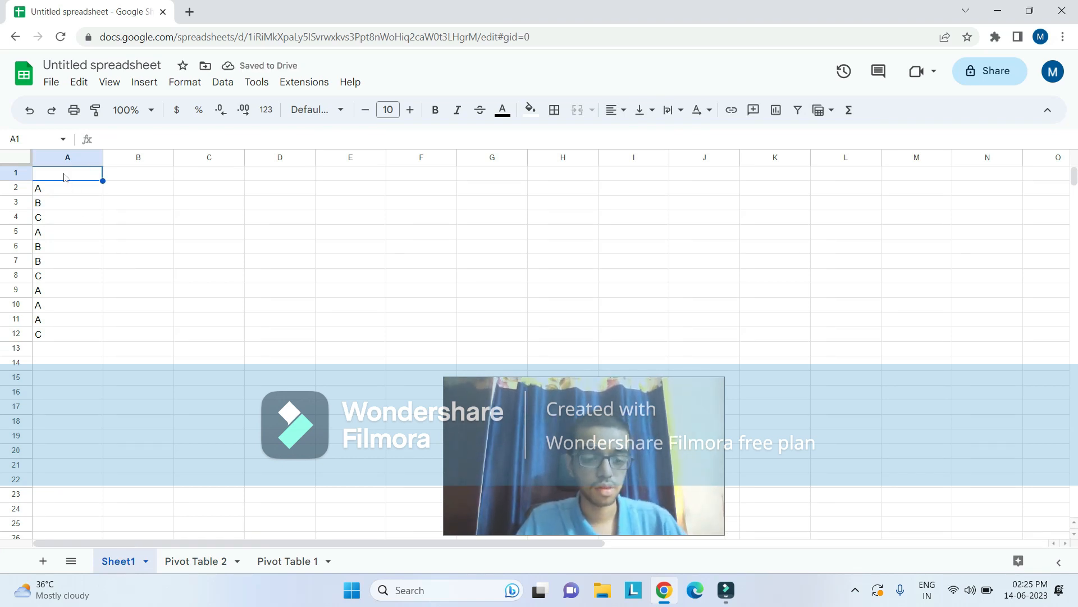
pyautogui.write('A')
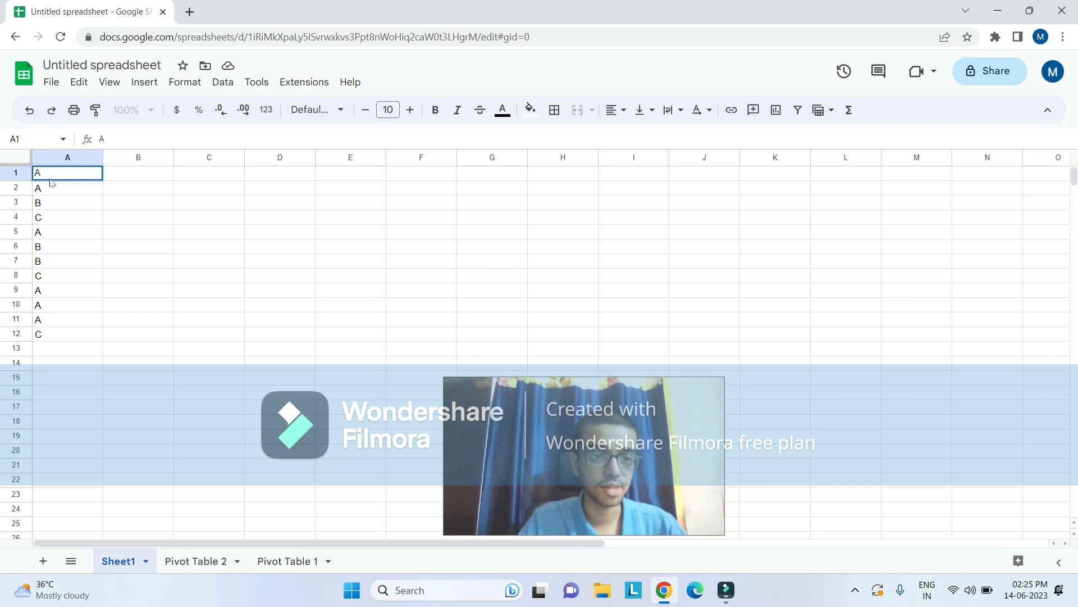
# - Create another pivot table on a new sheet from the range A1:A12 of Sheet1, including the replaced heading cell
pyautogui.moveTo(70, 336); pyautogui.dragTo(63, 180)
pyautogui.click(131, 83)
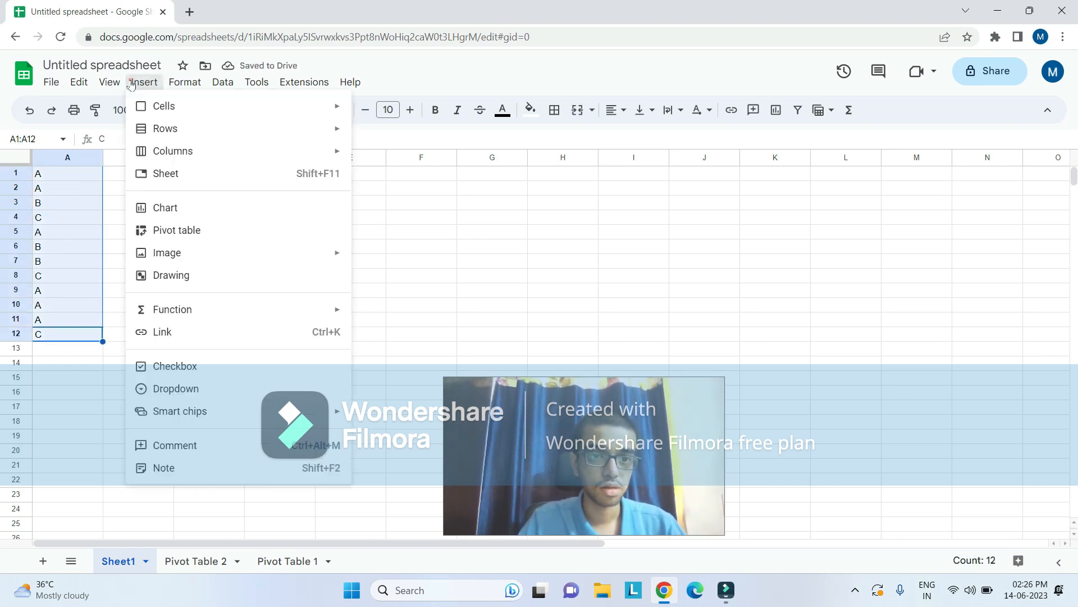
pyautogui.click(173, 229)
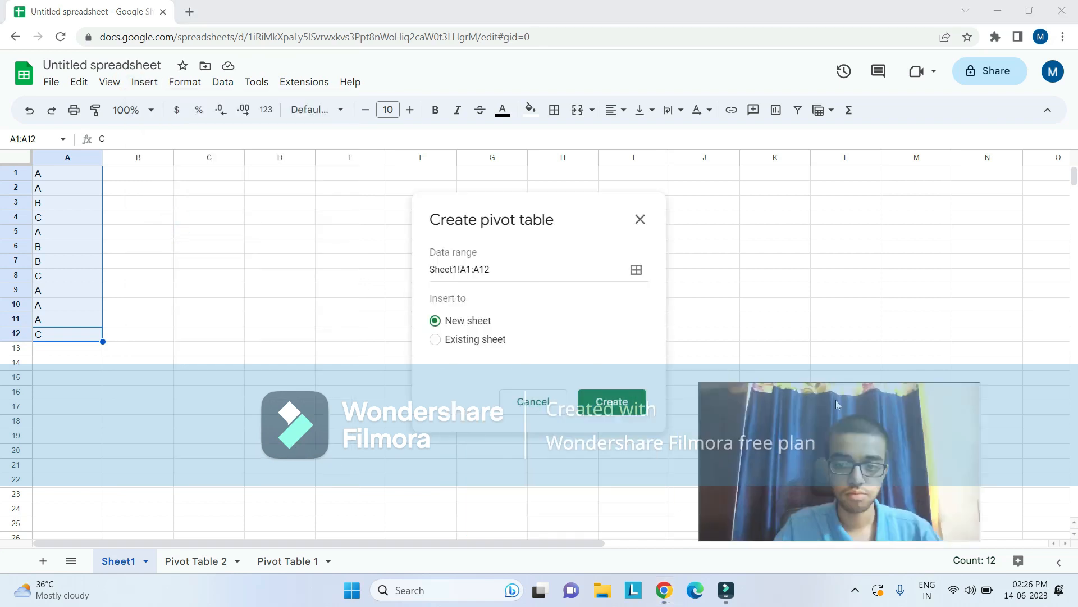
pyautogui.click(627, 400)
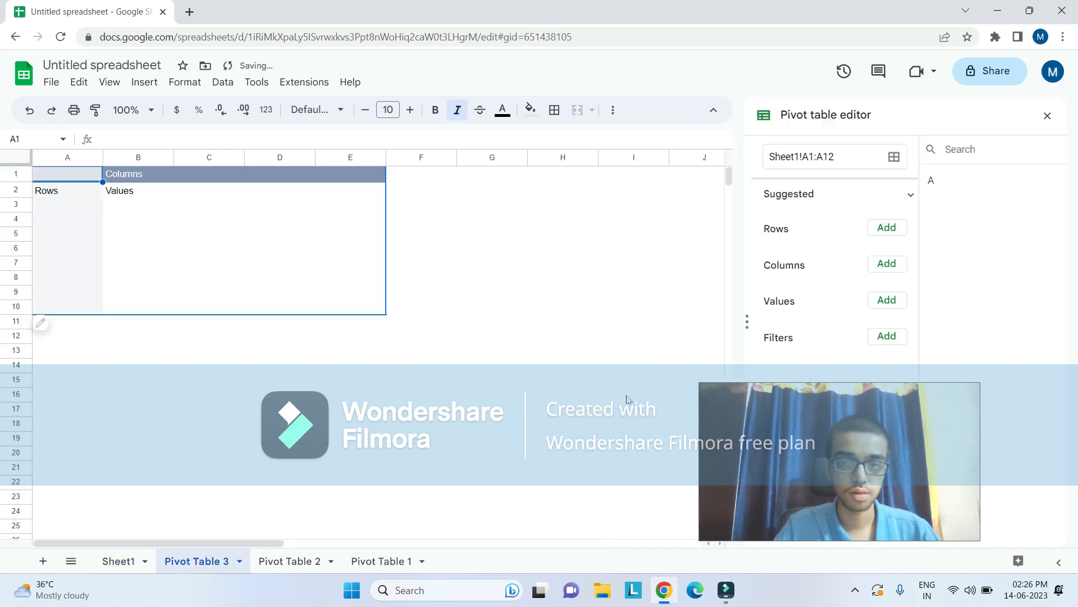
# - Add field A to both the rows and the values of the new pivot table
pyautogui.click(887, 227)
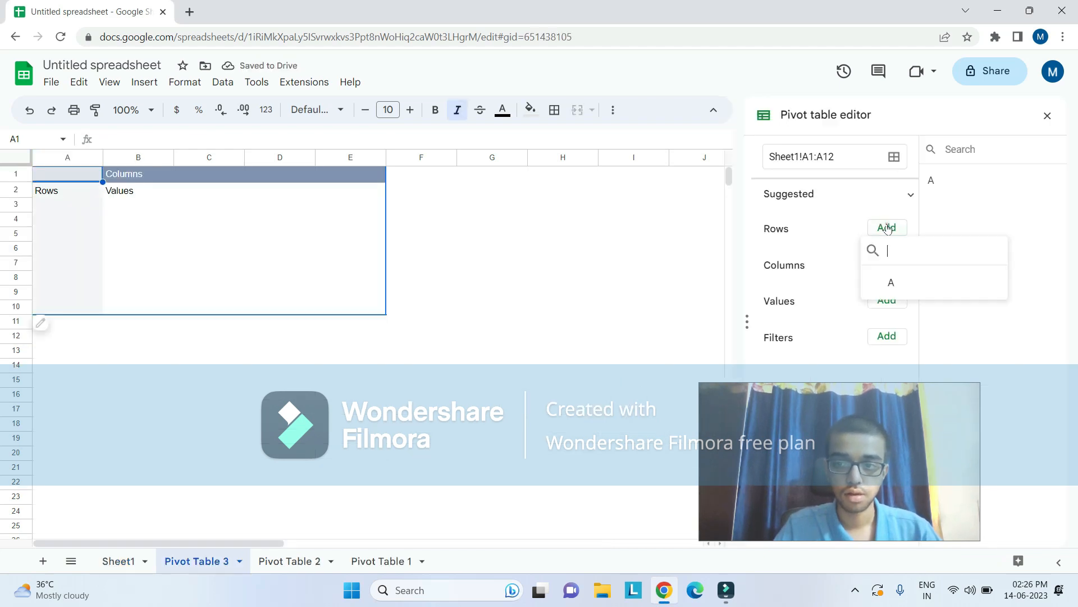
pyautogui.click(893, 282)
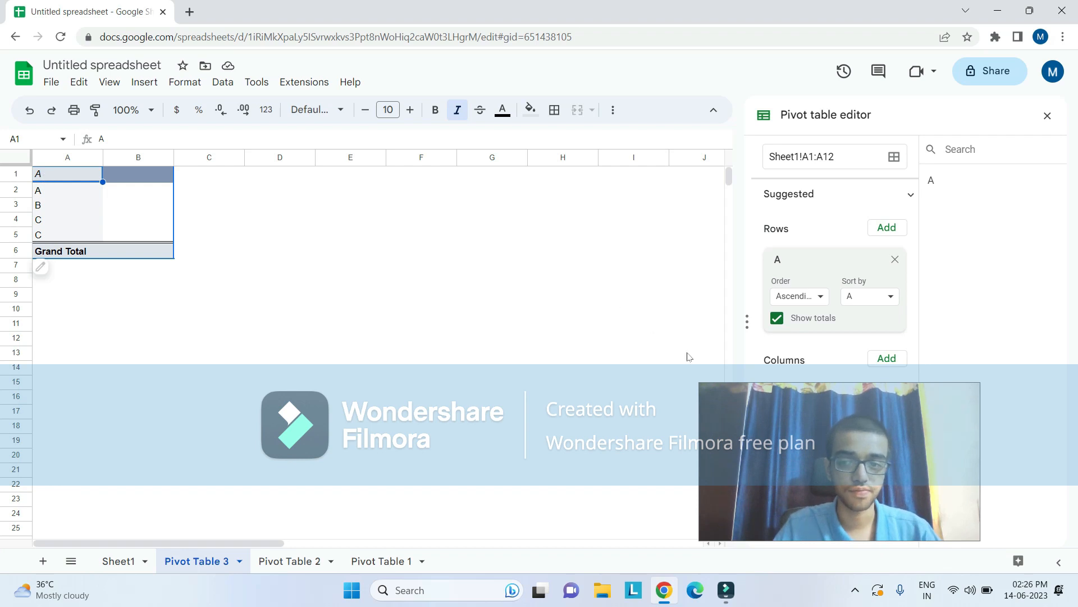
pyautogui.moveTo(751, 405); pyautogui.dragTo(520, 381)
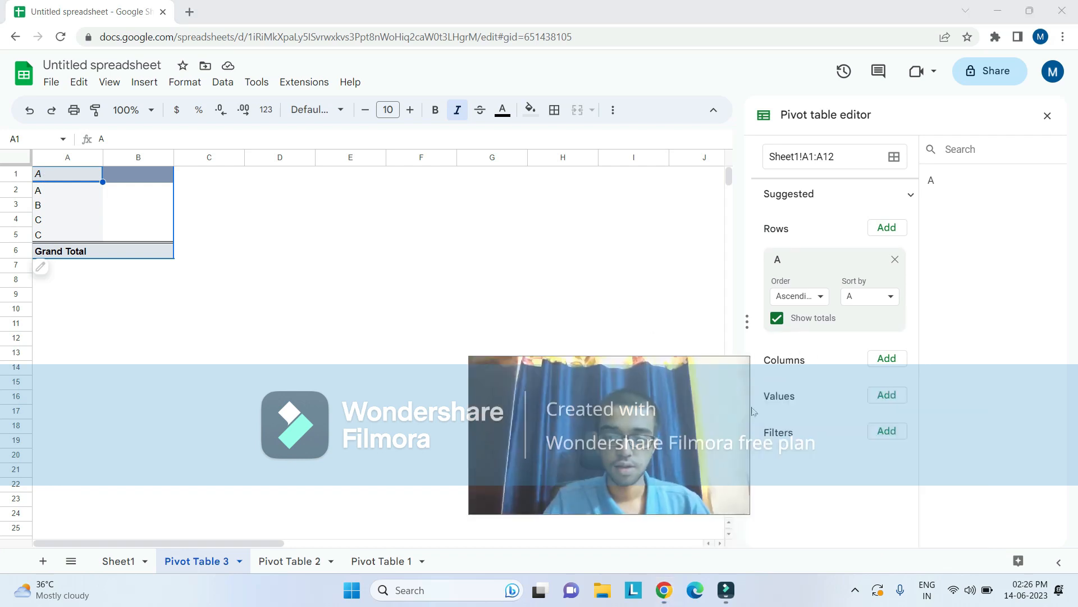
pyautogui.click(895, 396)
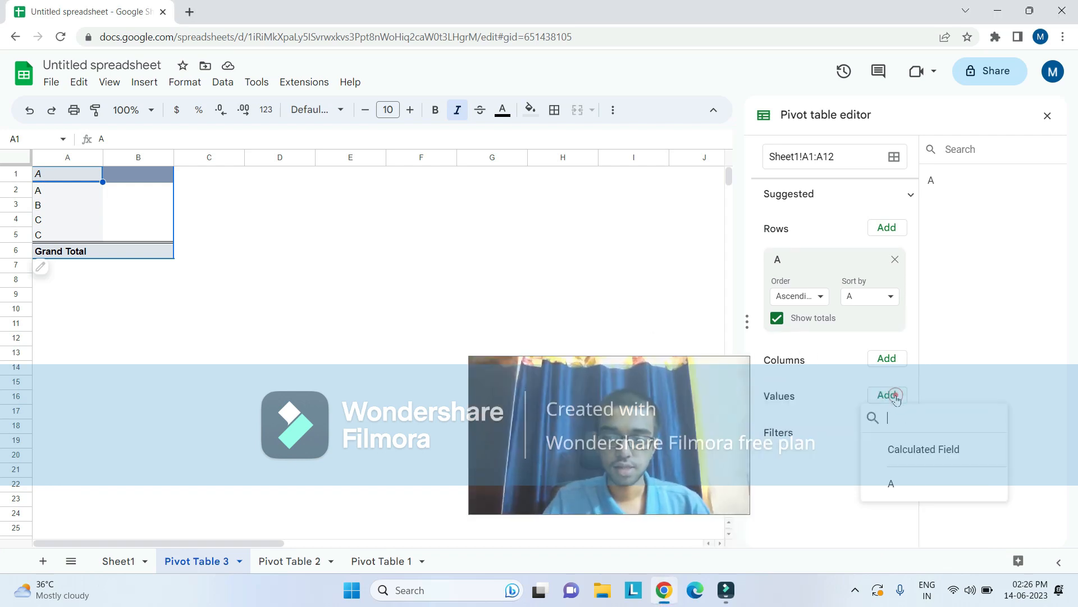
pyautogui.click(893, 490)
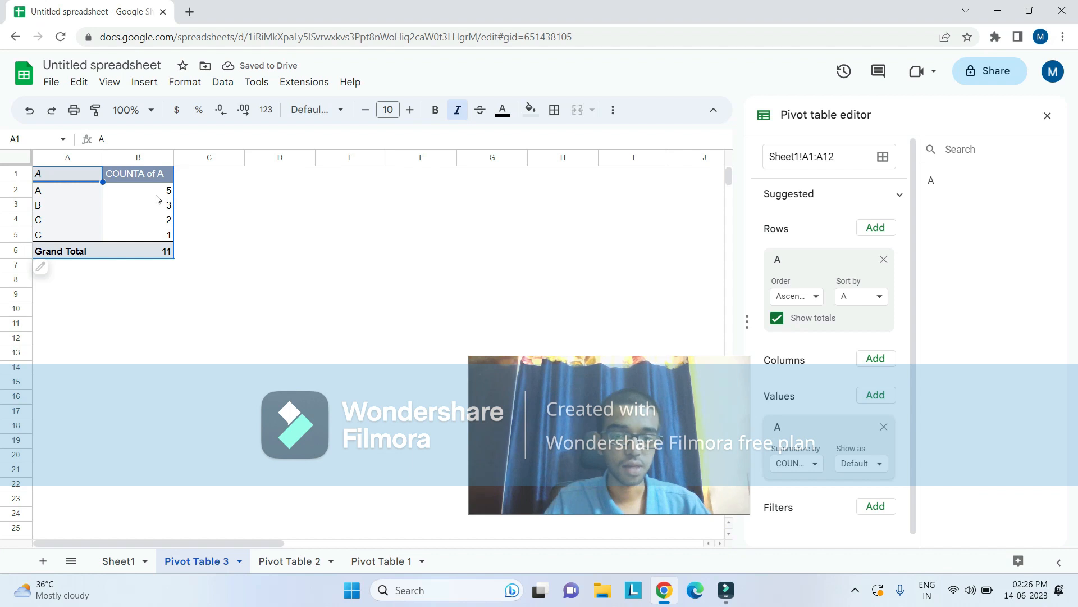
# - Compare the grand total in Pivot Table 3 with the entries in A1:A12 of Sheet1 and with Pivot Table 2
pyautogui.click(117, 561)
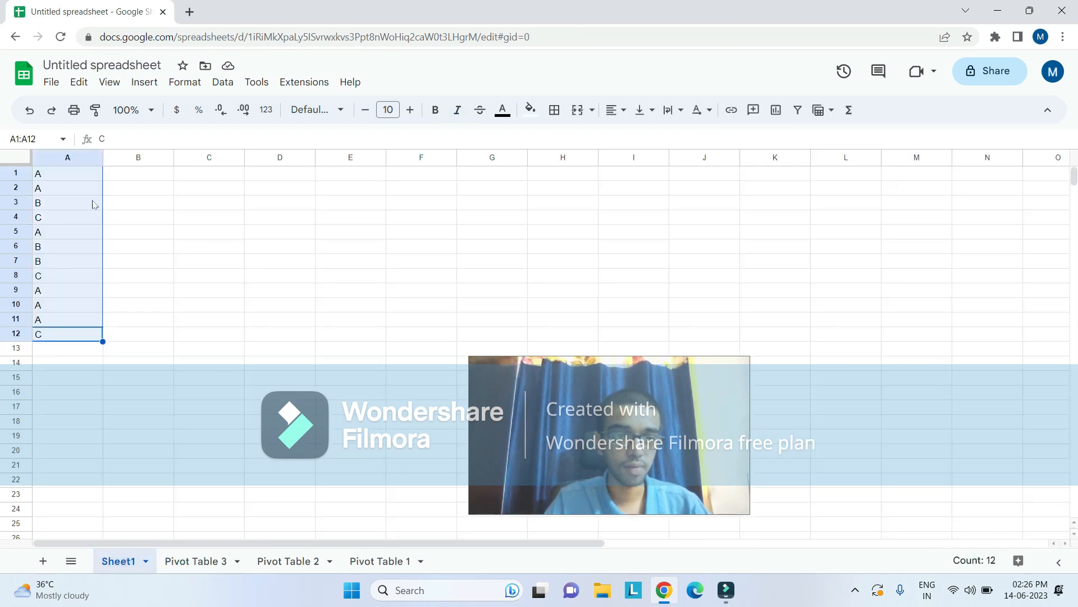
pyautogui.click(70, 344)
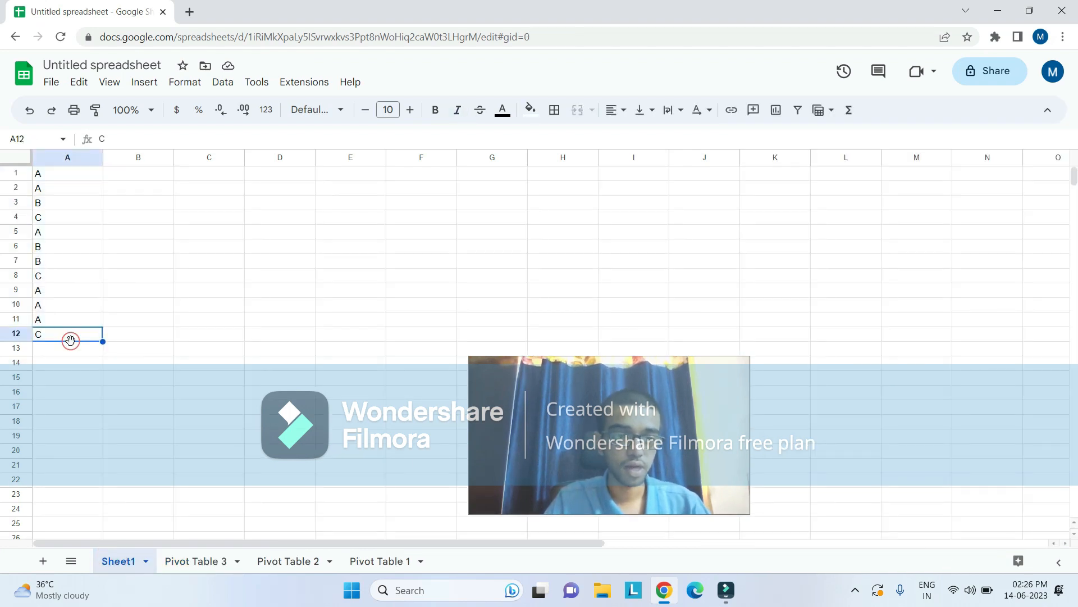
pyautogui.doubleClick(50, 175)
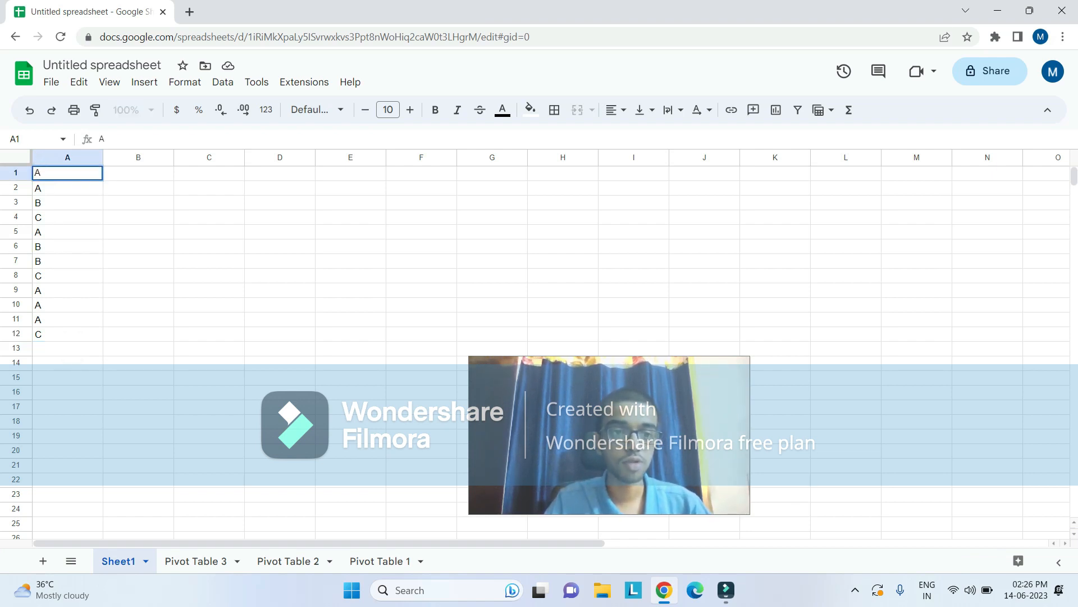
pyautogui.click(111, 176)
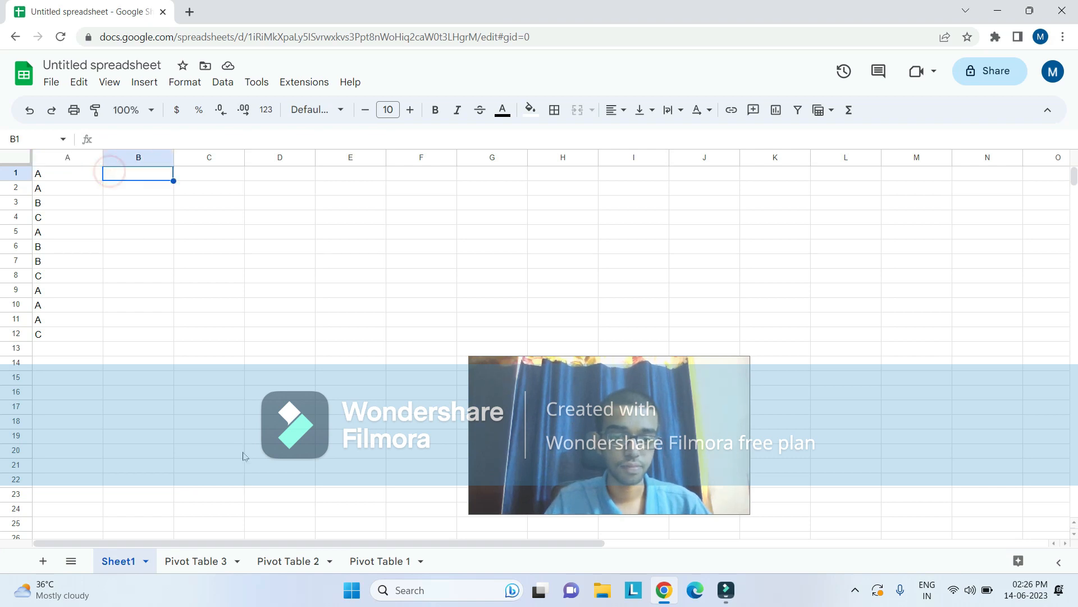
pyautogui.click(202, 560)
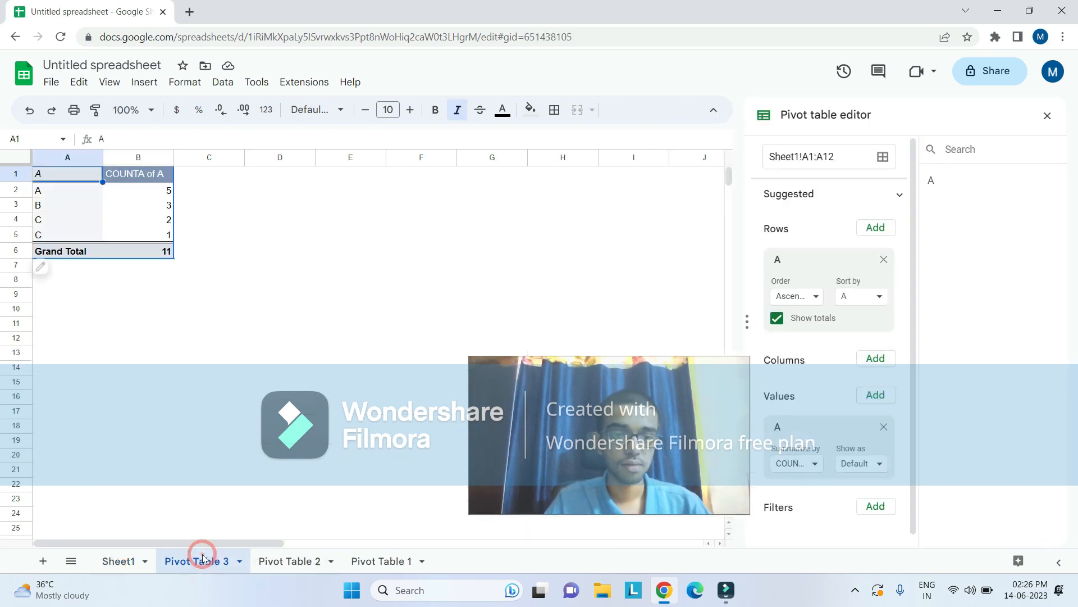
pyautogui.click(170, 254)
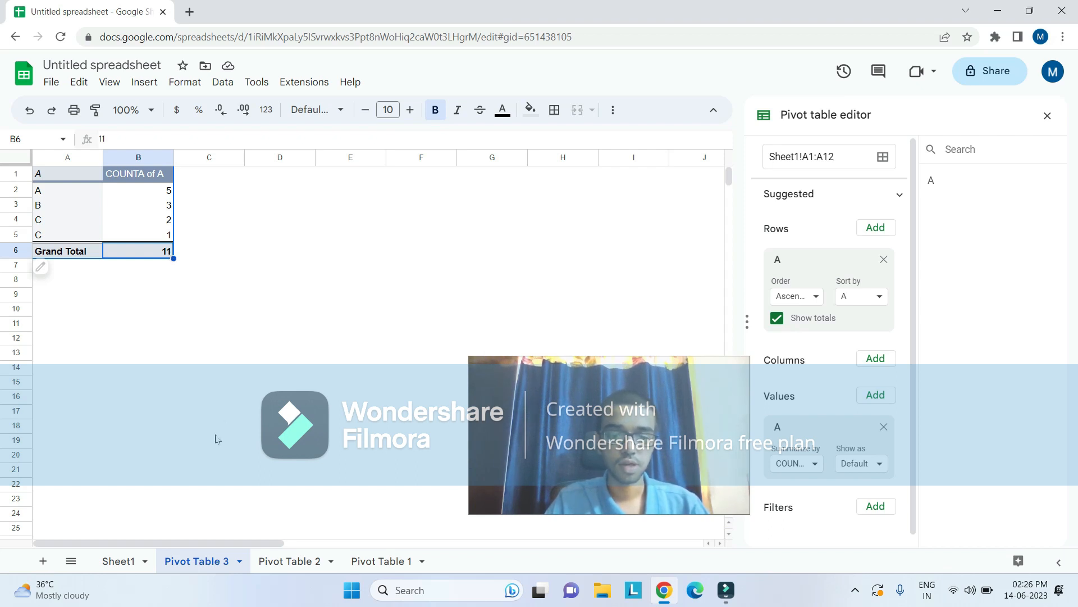
pyautogui.click(269, 565)
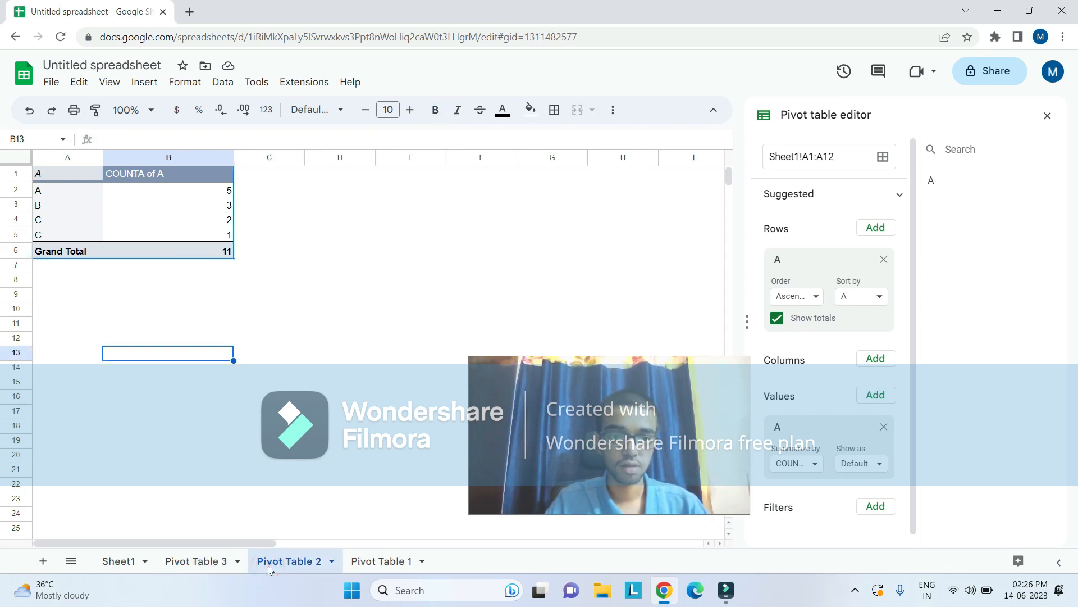